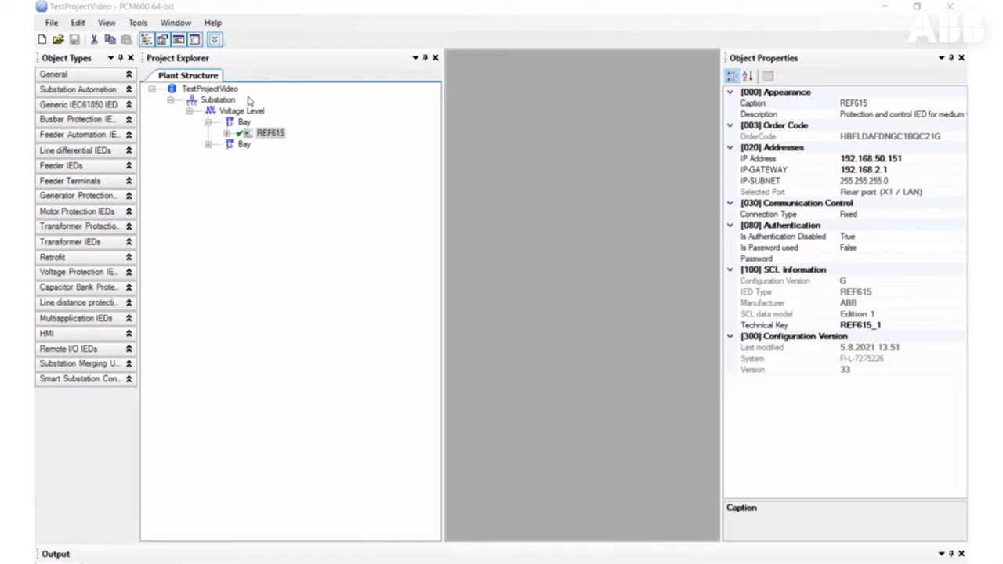
Open the Graphical Display Editor for the REF615 and hide the Project Explorer, keeping the Object Types library shown
click(273, 135)
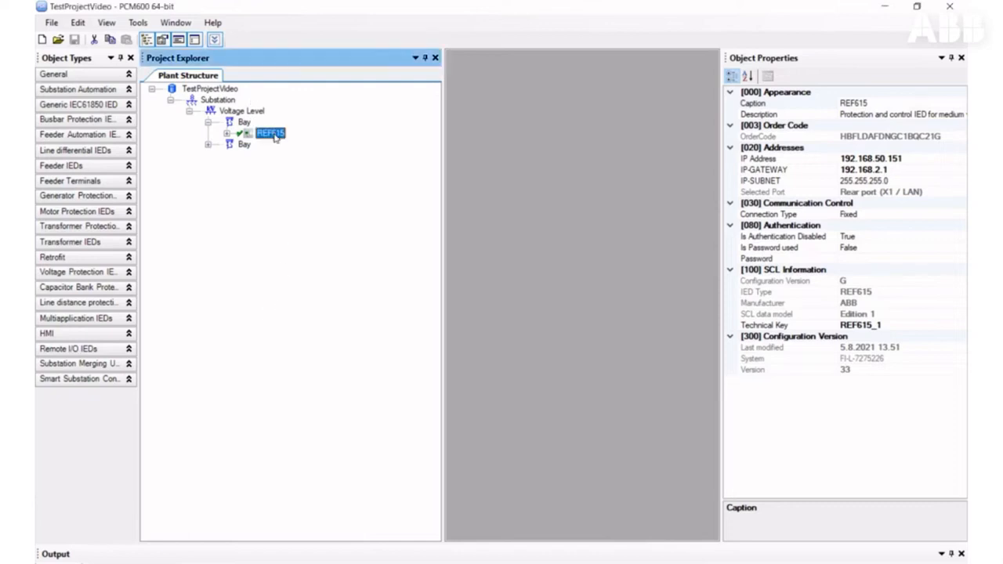
right_click(273, 134)
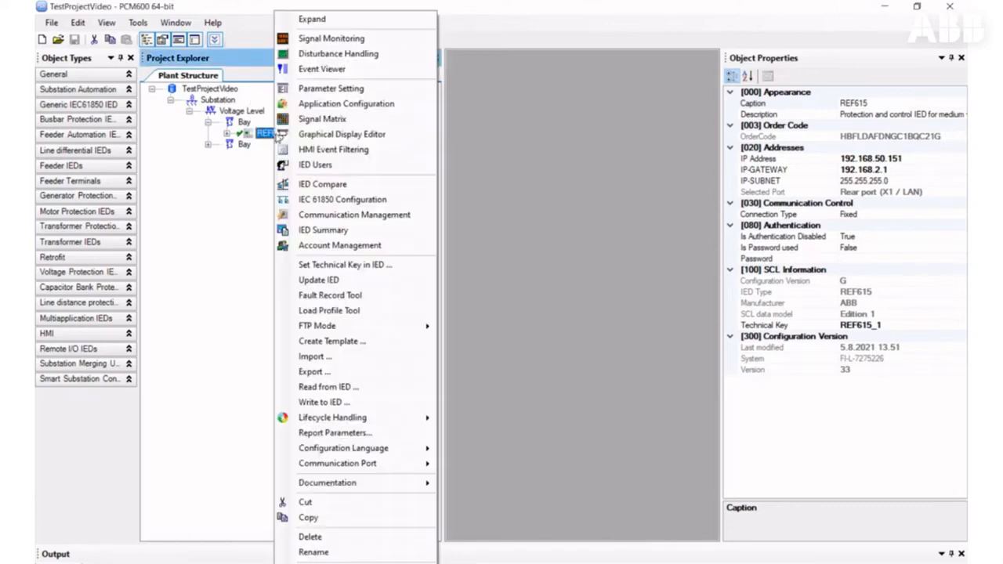
click(382, 134)
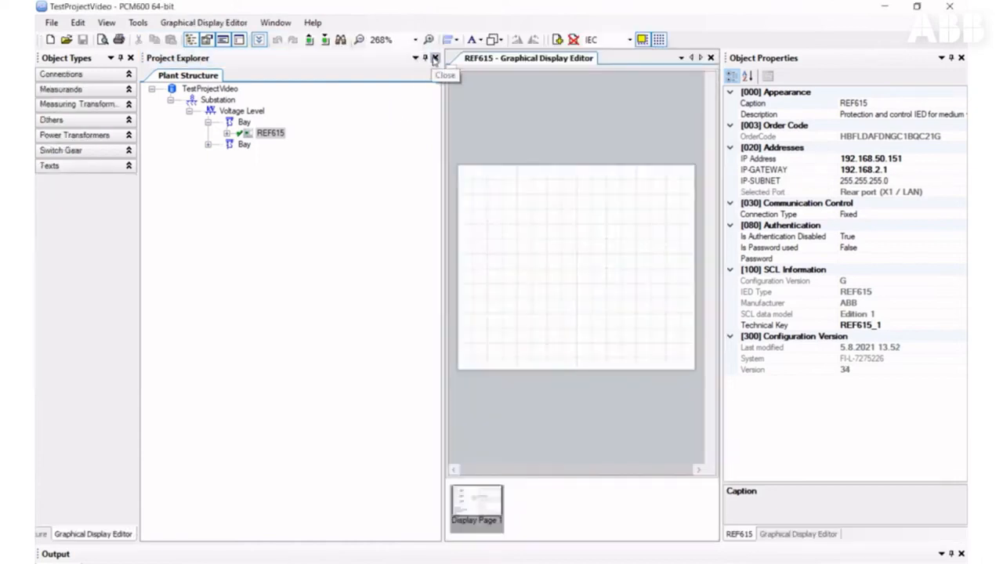
click(435, 58)
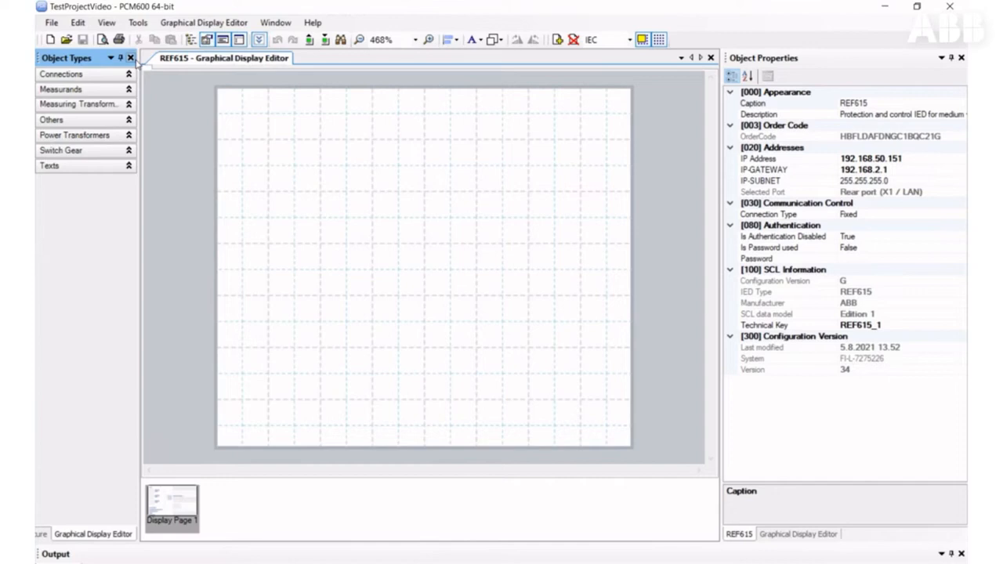
click(131, 58)
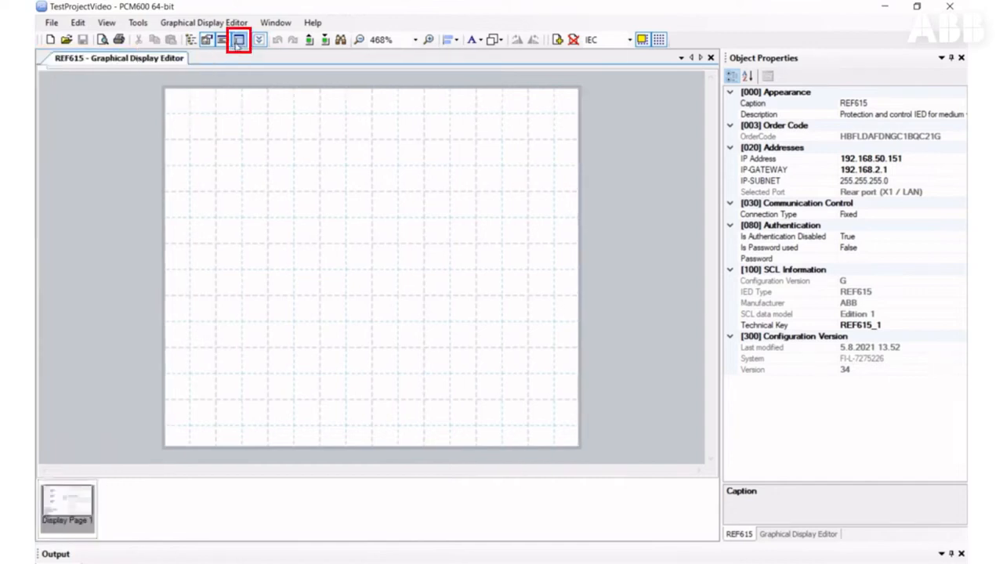
click(238, 42)
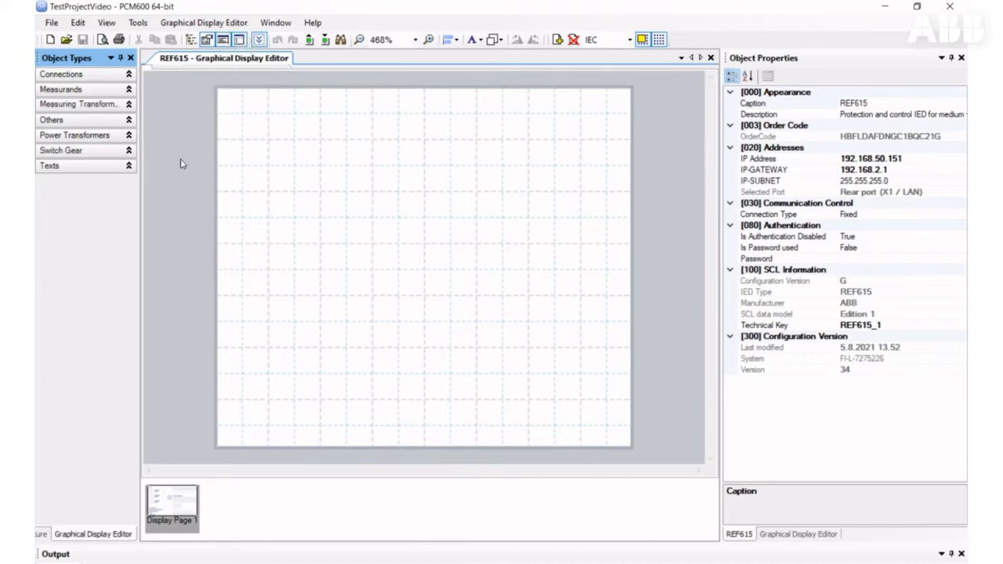
Place three Busbar Junction symbols in a row along the display page's upper edge, the rightmost at X 112, Y 0
click(63, 74)
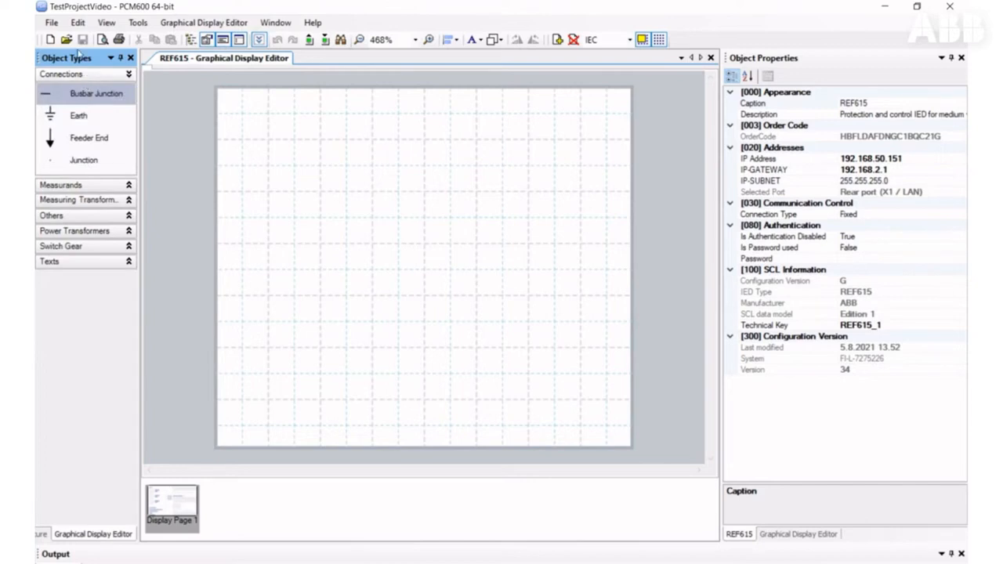
drag(92, 95, 399, 101)
drag(107, 94, 573, 93)
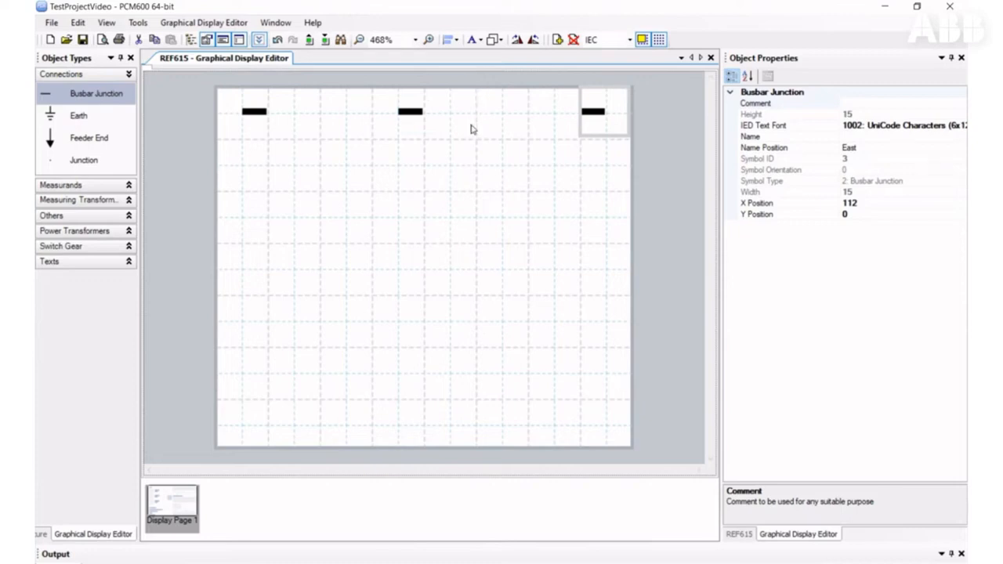
Place a Feeder End symbol at X 56, Y 96 below the middle busbar junction and an Earth symbol at X 104, Y 96
drag(88, 138, 405, 395)
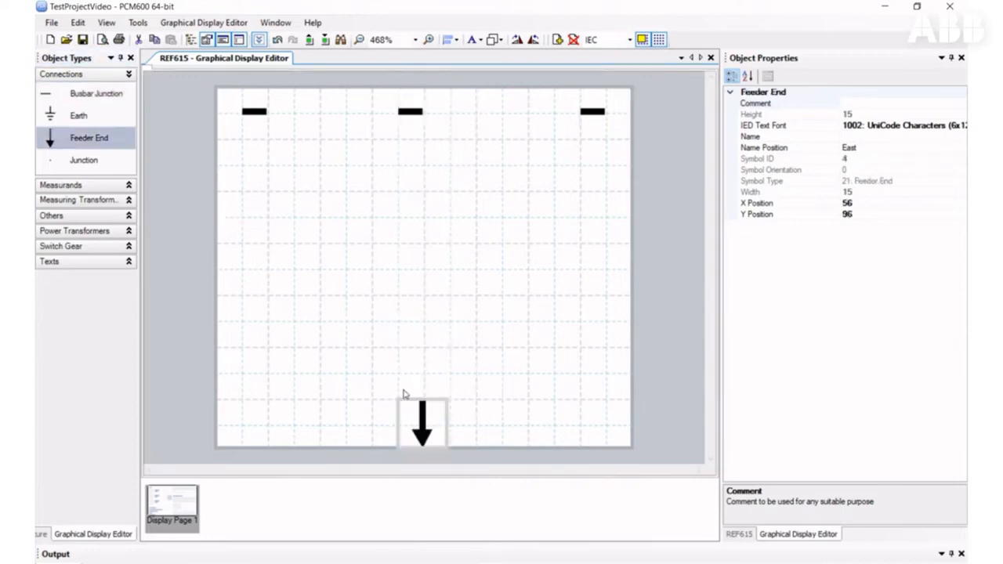
click(421, 408)
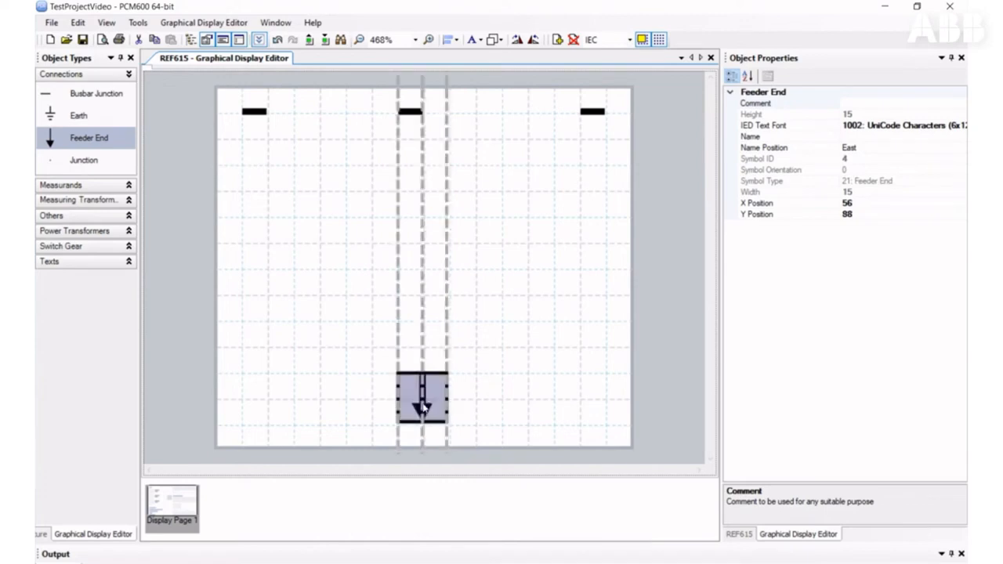
drag(421, 407, 424, 419)
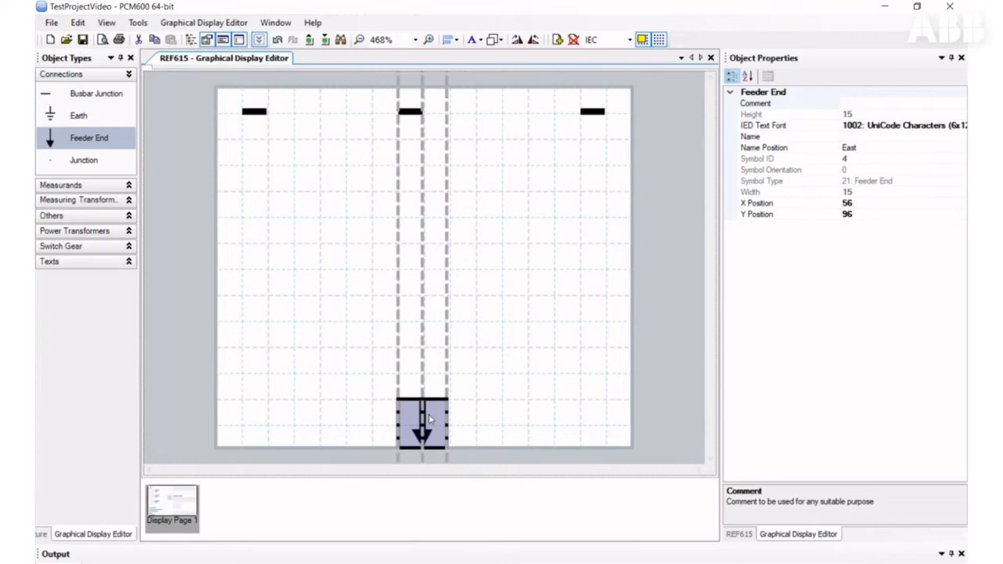
mouse_move(433, 414)
mouse_down()
mouse_move(452, 397)
mouse_move(431, 417)
mouse_up()
drag(431, 421, 431, 420)
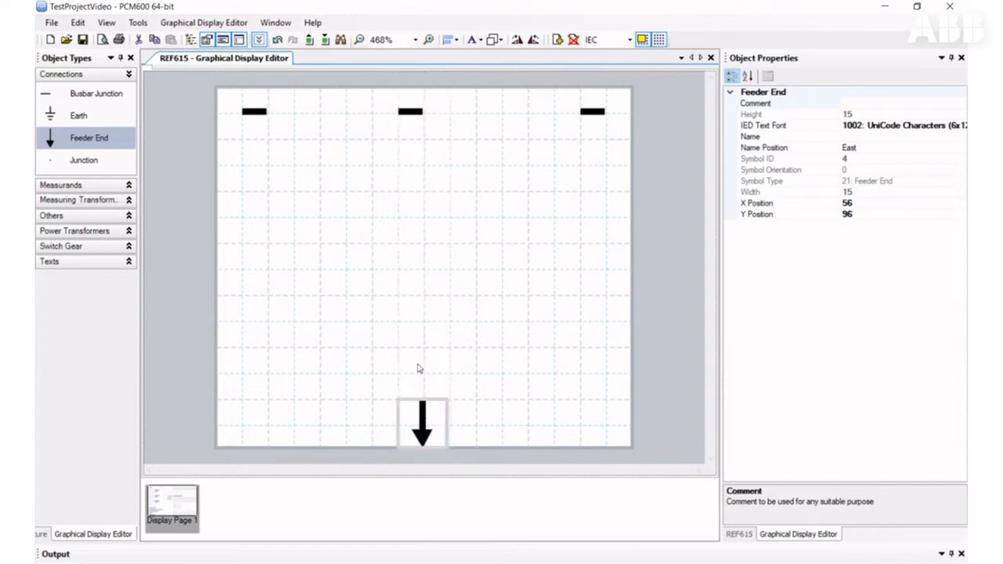
drag(110, 118, 570, 420)
drag(90, 161, 88, 182)
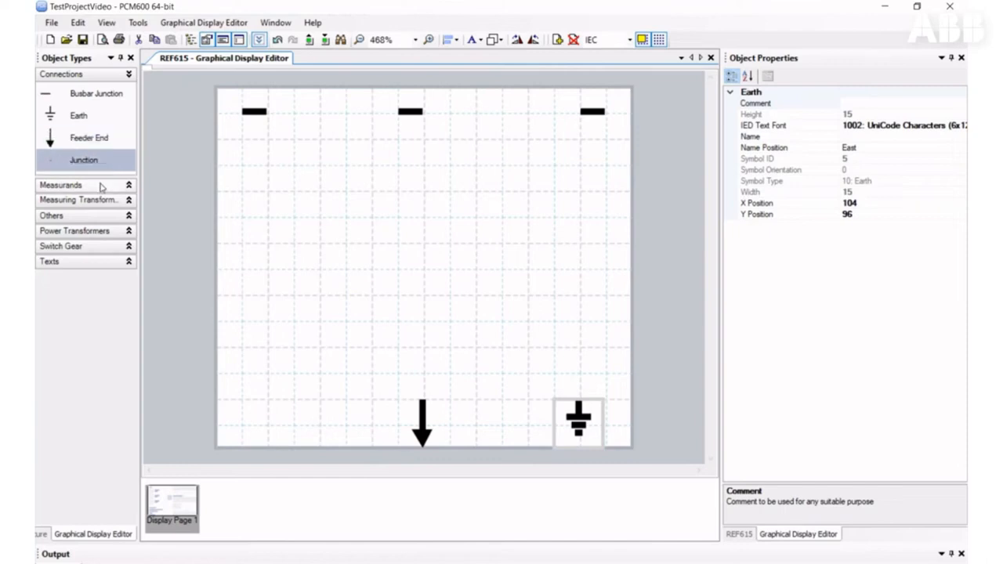
Add the switch gear symbols: isolators at X 56, Y 16 and X 104, Y 56, and a breaker at X 56, Y 56
click(96, 247)
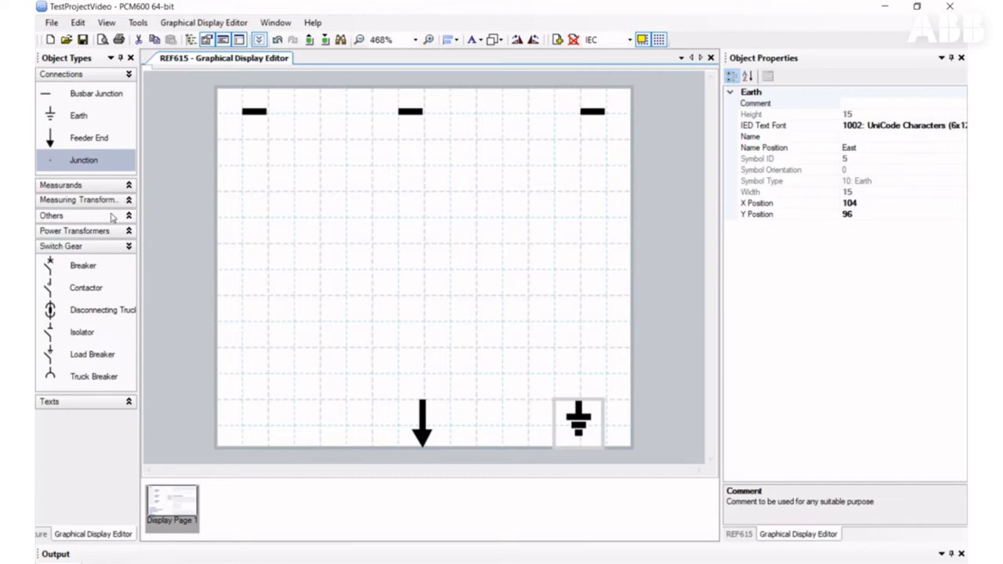
click(100, 268)
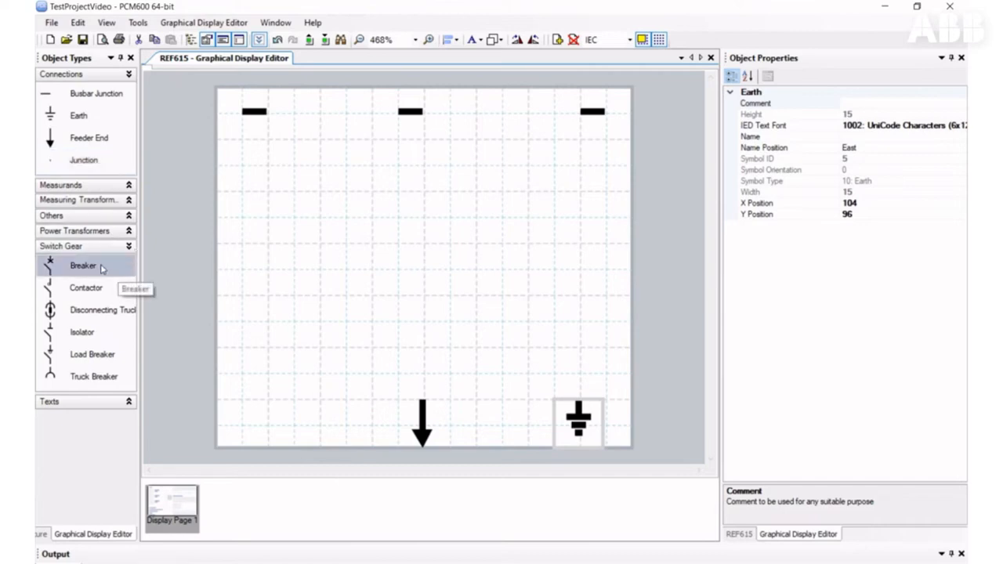
click(99, 287)
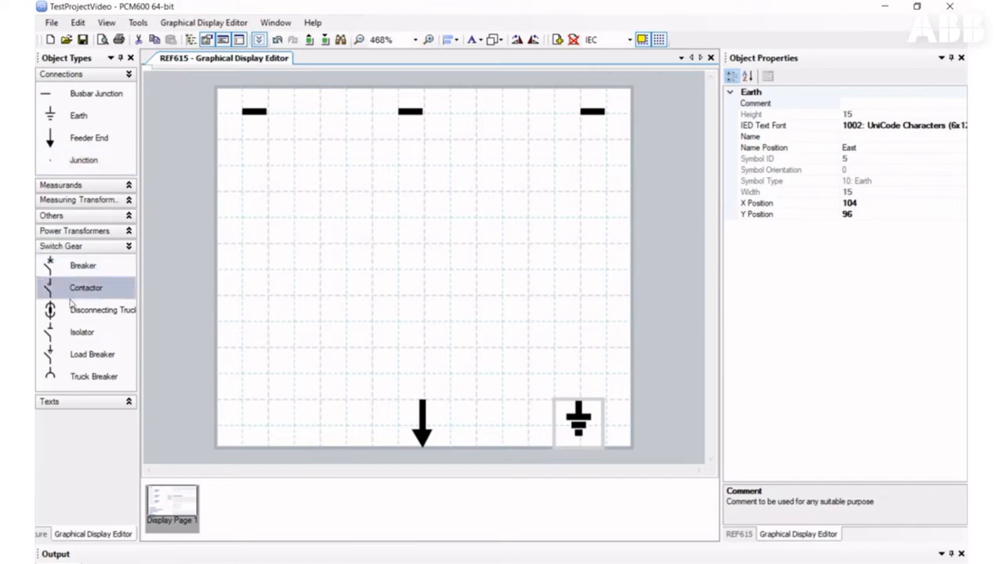
click(79, 334)
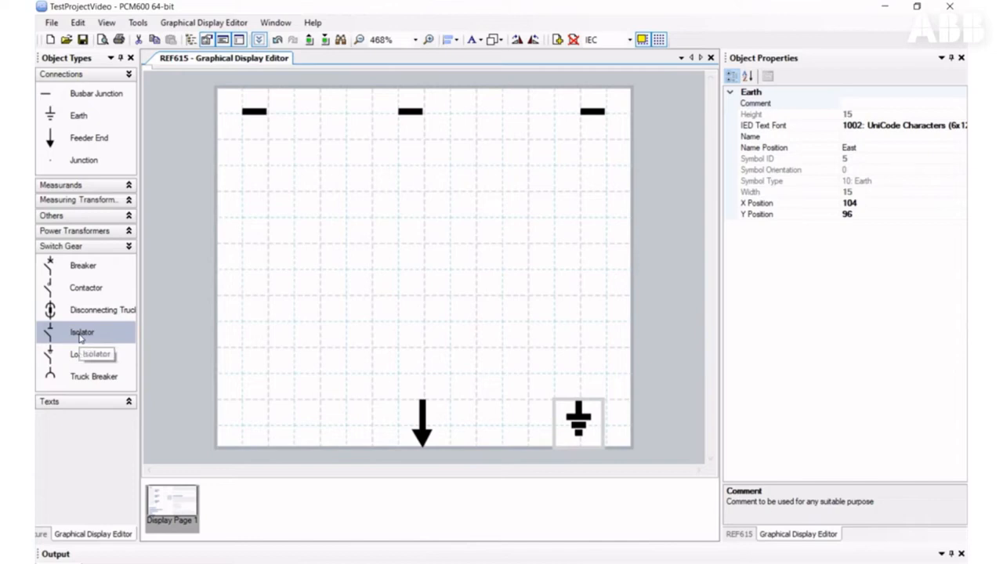
drag(81, 337, 408, 157)
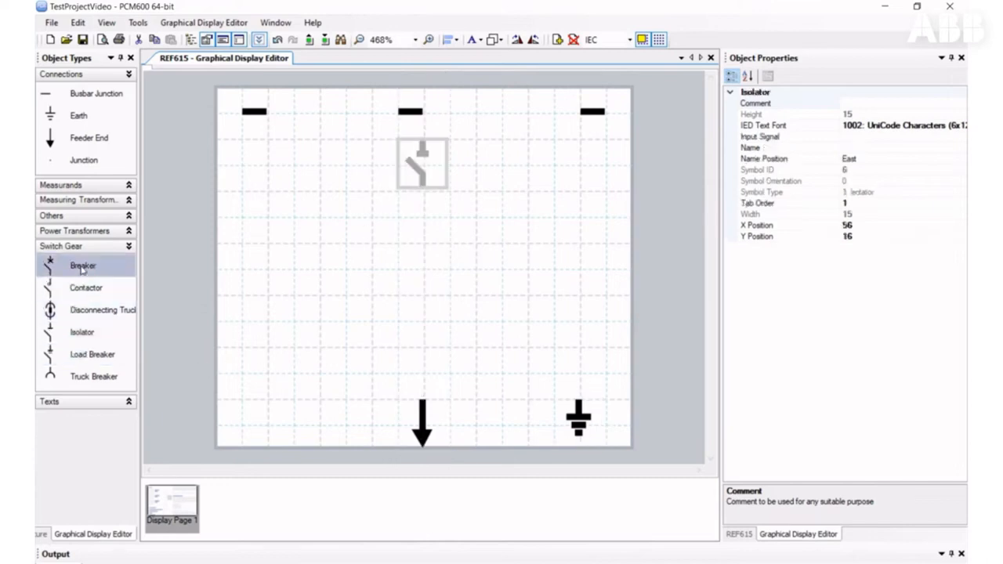
drag(82, 268, 408, 288)
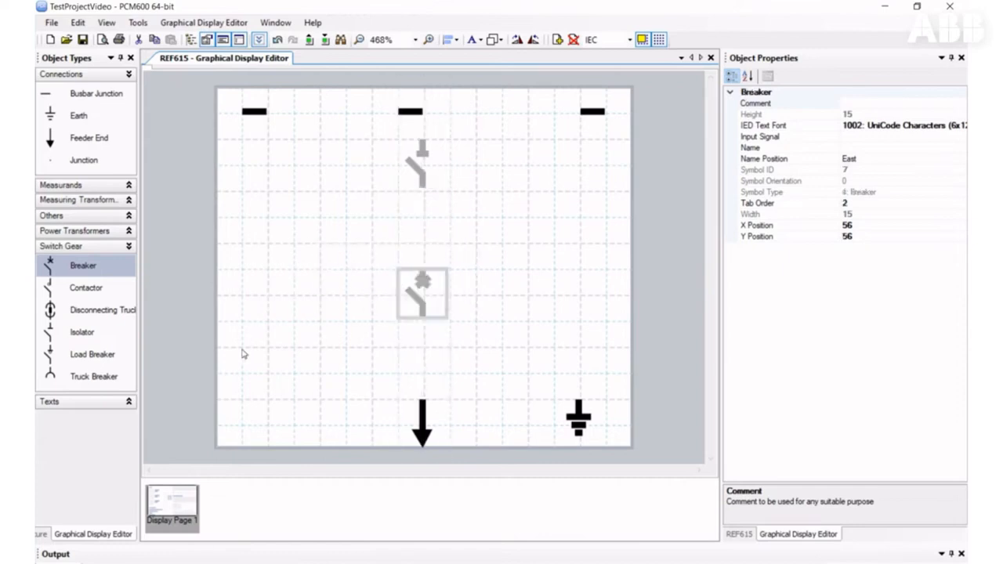
drag(105, 330, 549, 278)
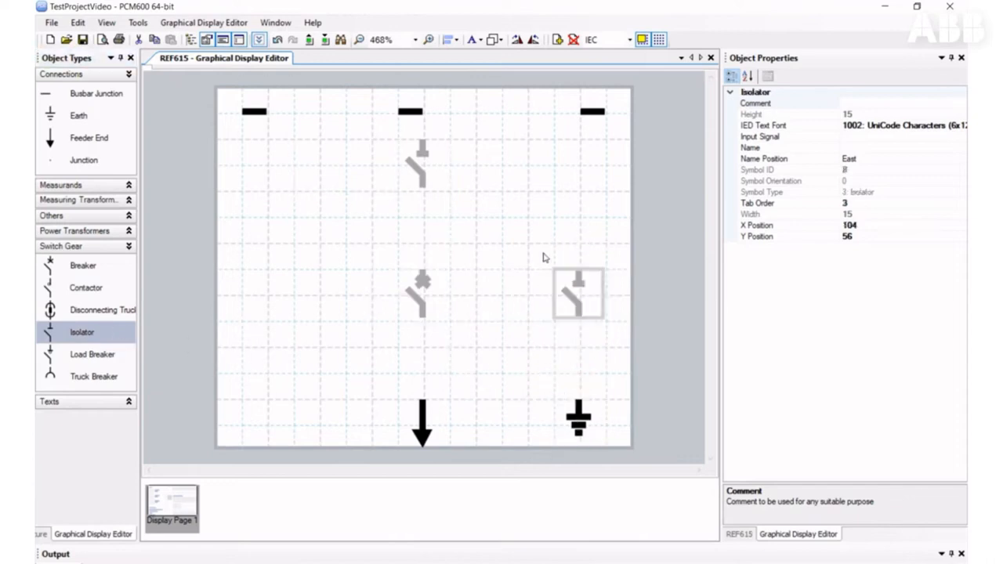
Place Junction symbols at X 56, Y 40 above the breaker and at X 104, Y 40 above the earthing isolator
drag(84, 161, 397, 224)
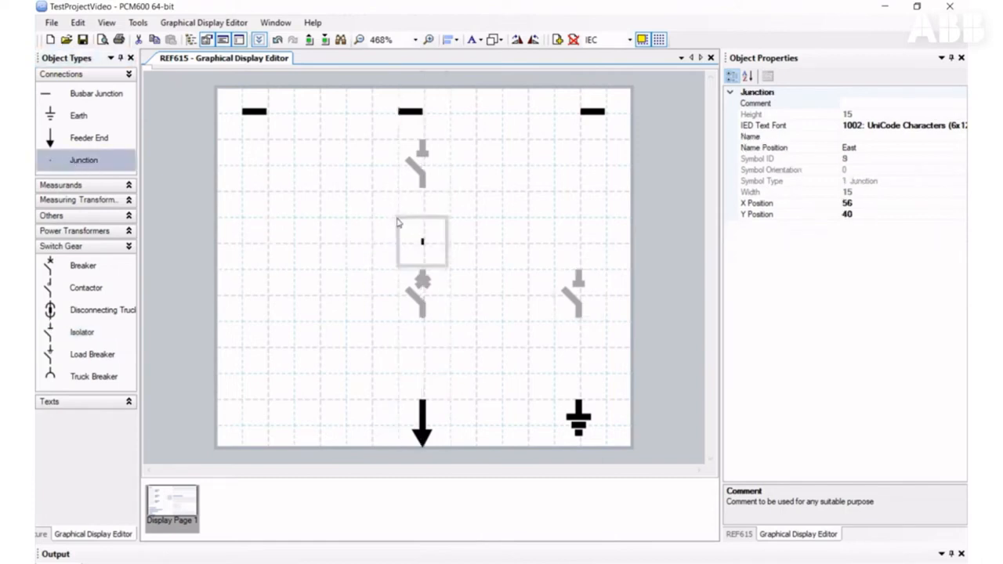
drag(72, 163, 564, 224)
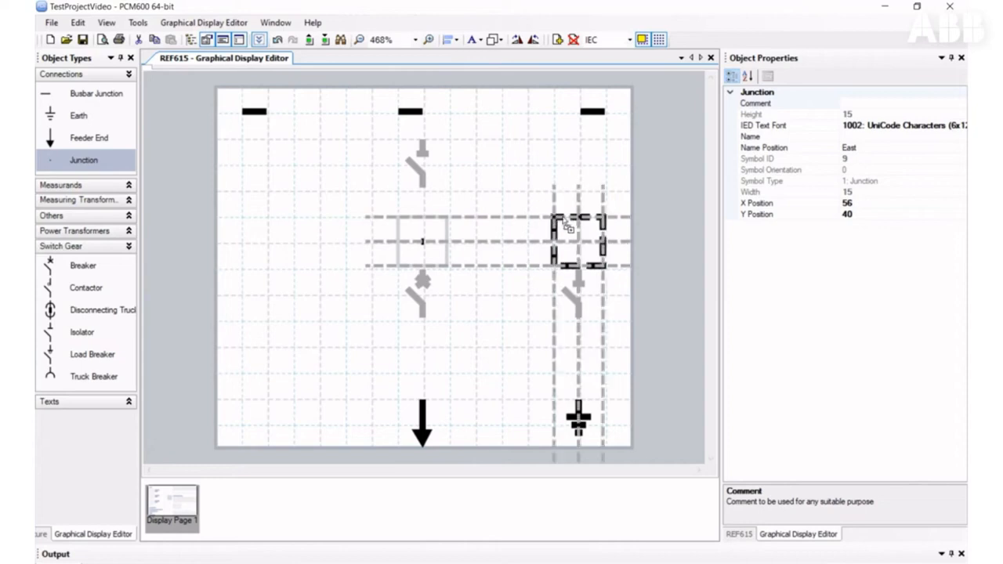
drag(565, 225, 564, 223)
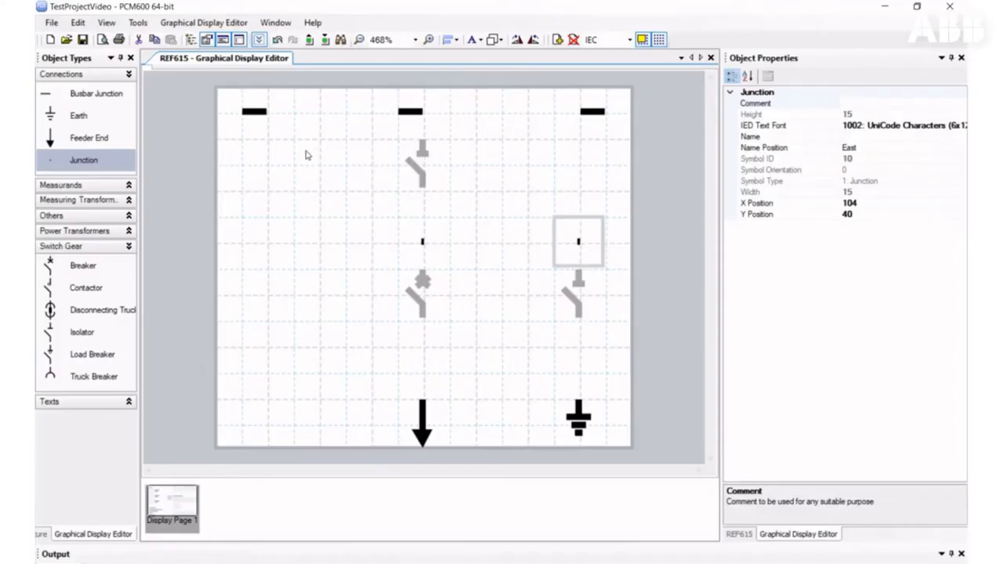
click(110, 267)
click(99, 248)
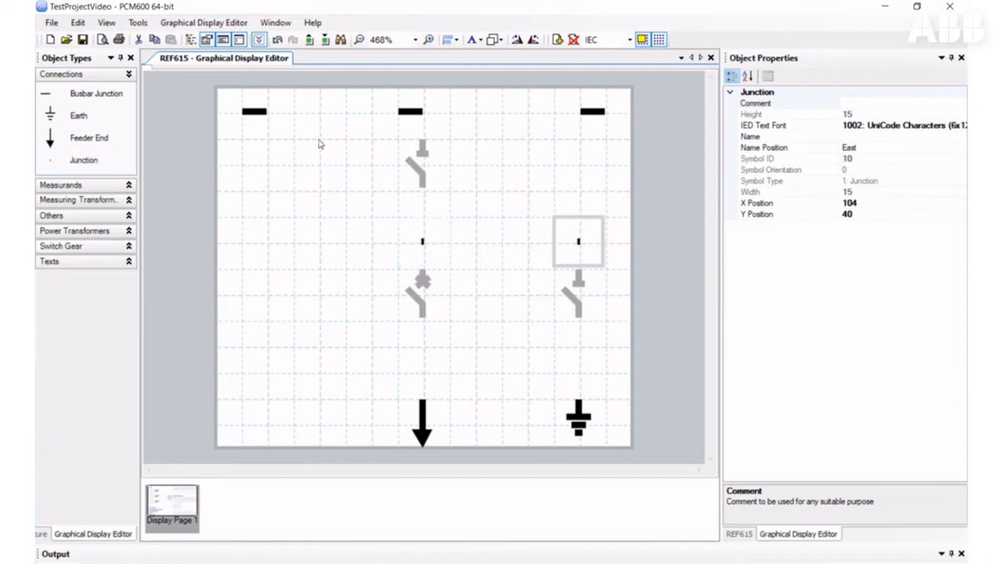
Connect the three busbar junctions with links to form one continuous horizontal busbar
click(268, 114)
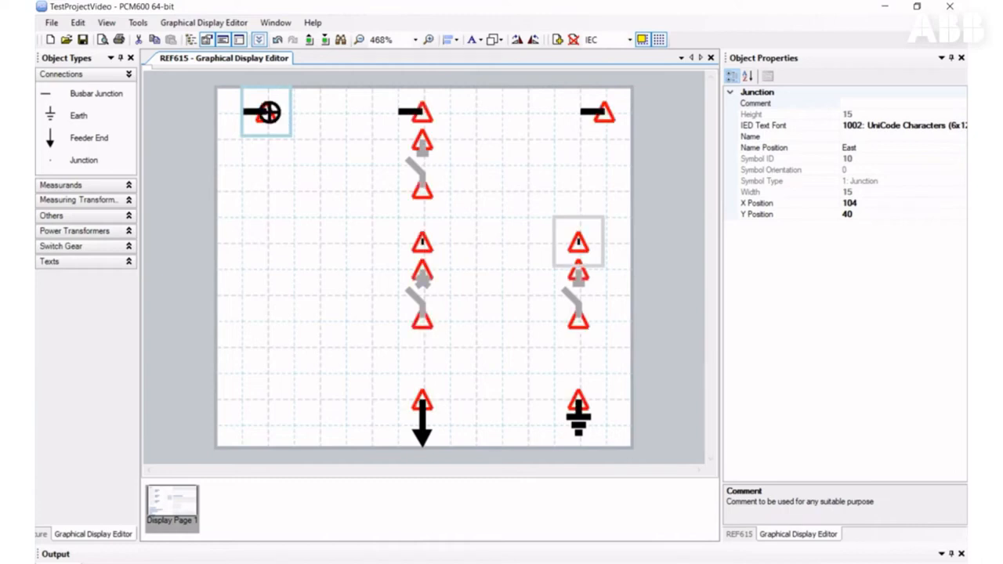
drag(268, 113, 423, 112)
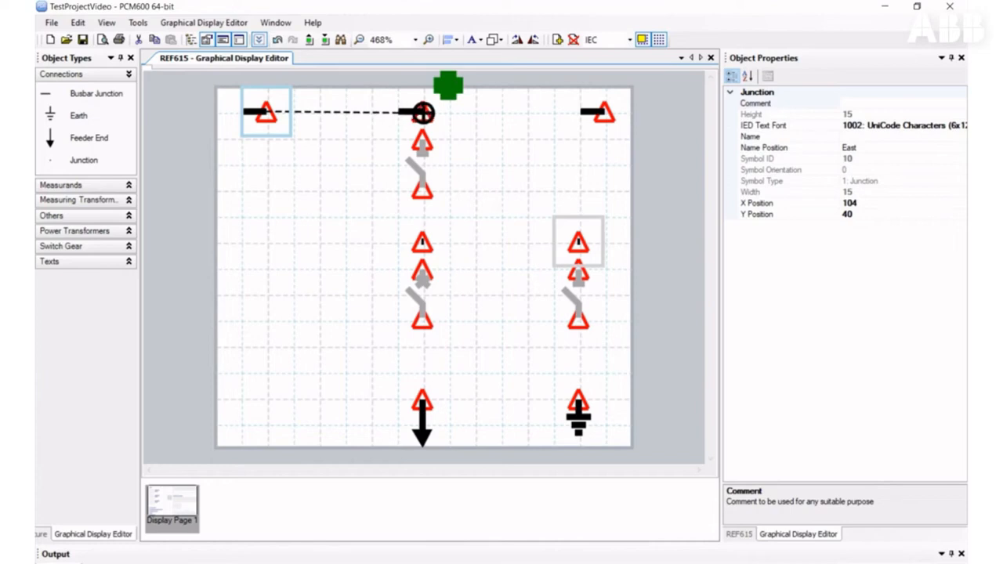
drag(422, 113, 422, 113)
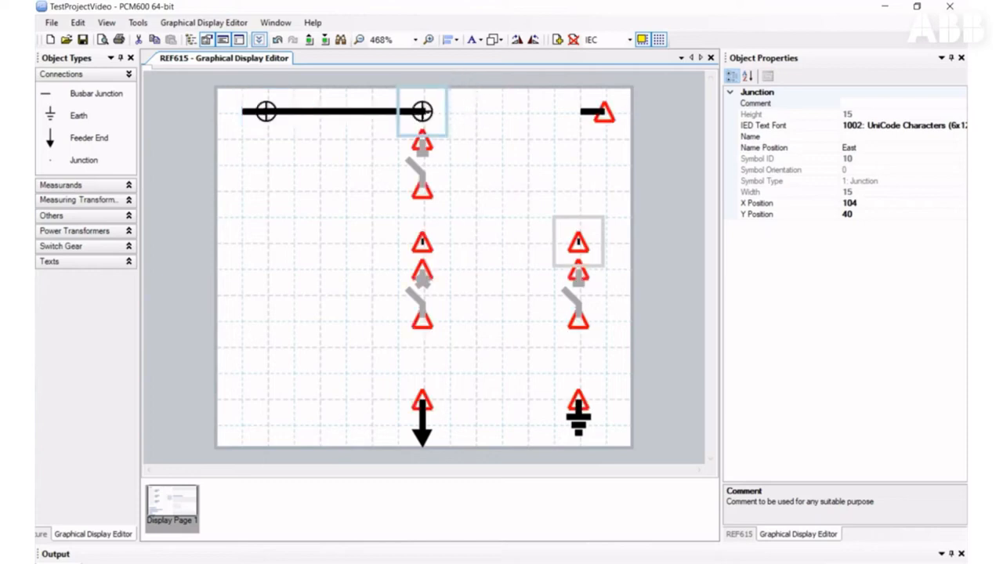
drag(423, 112, 605, 111)
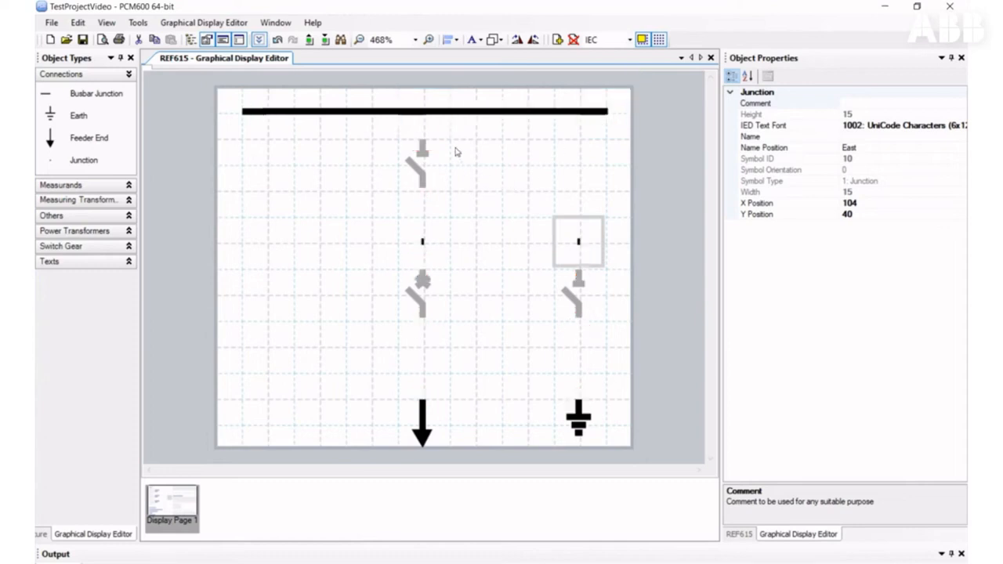
Link the busbar through the isolators, junctions and breaker to the feeder end and the earth symbol
drag(422, 112, 421, 139)
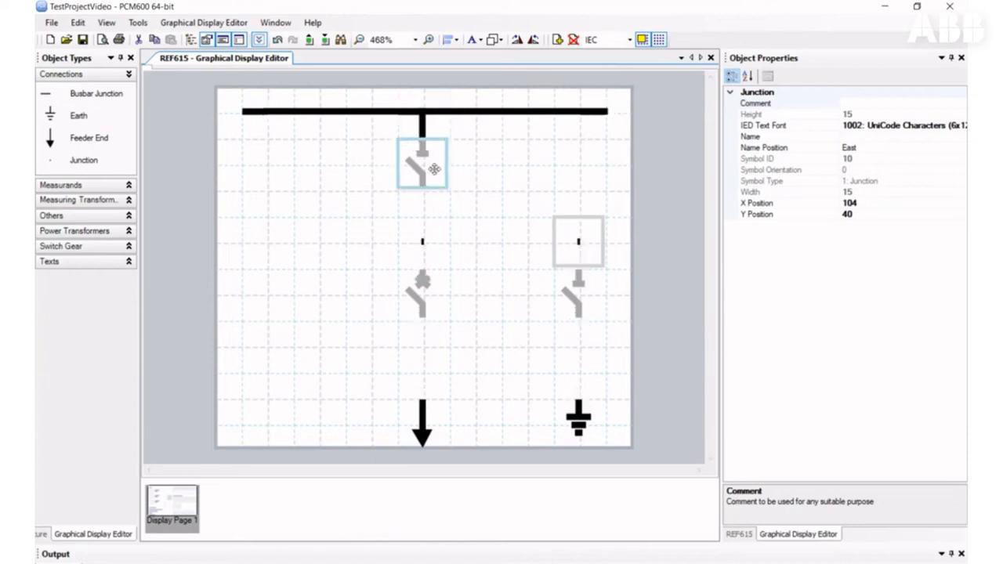
mouse_move(426, 189)
mouse_down()
mouse_move(423, 241)
mouse_move(577, 242)
mouse_up()
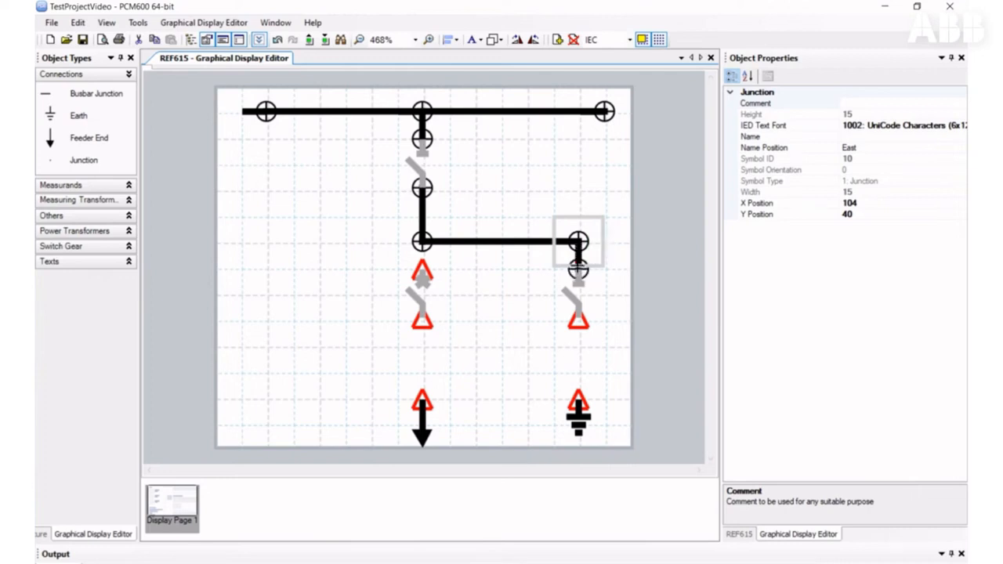
drag(578, 322, 578, 400)
drag(421, 399, 421, 319)
drag(421, 269, 422, 239)
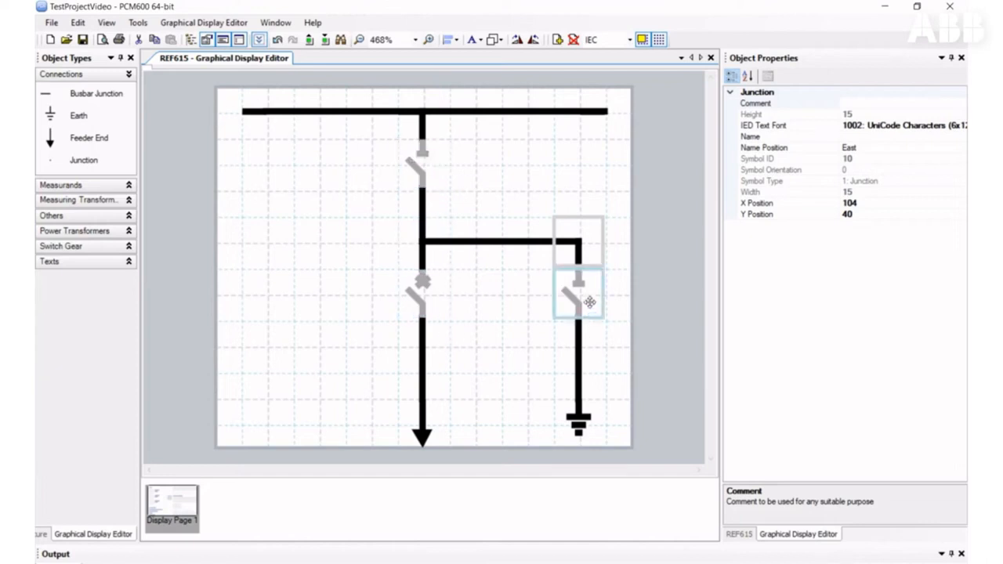
click(531, 172)
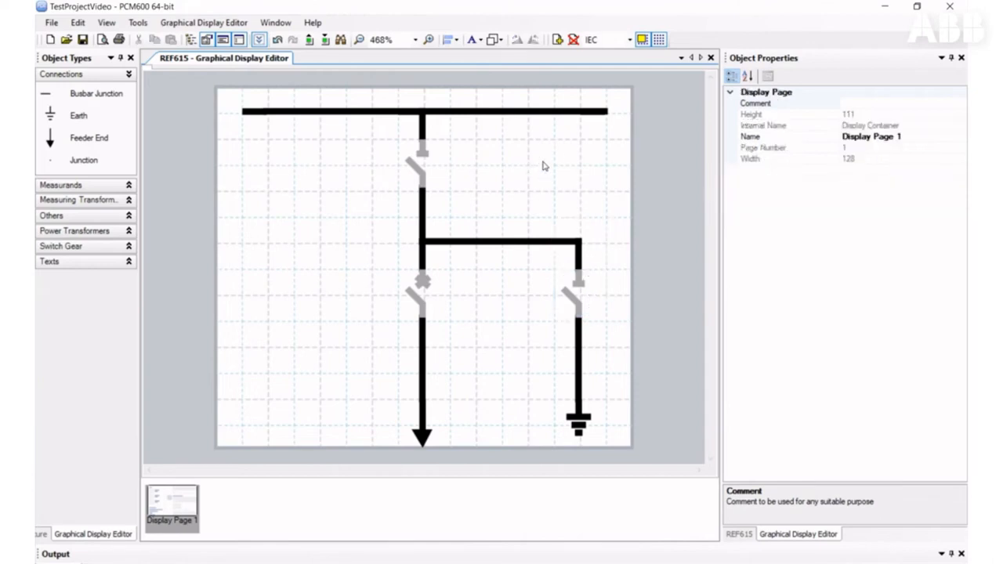
Assign the input signal DCXSWI1(I<->O DCC(1)):1.POSITION to the isolator just below the busbar
click(437, 166)
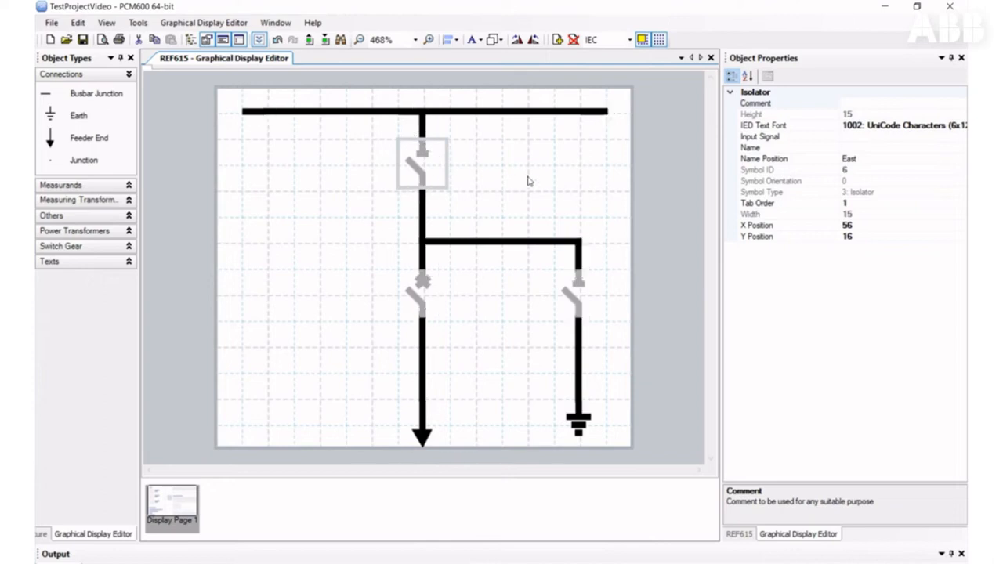
click(906, 137)
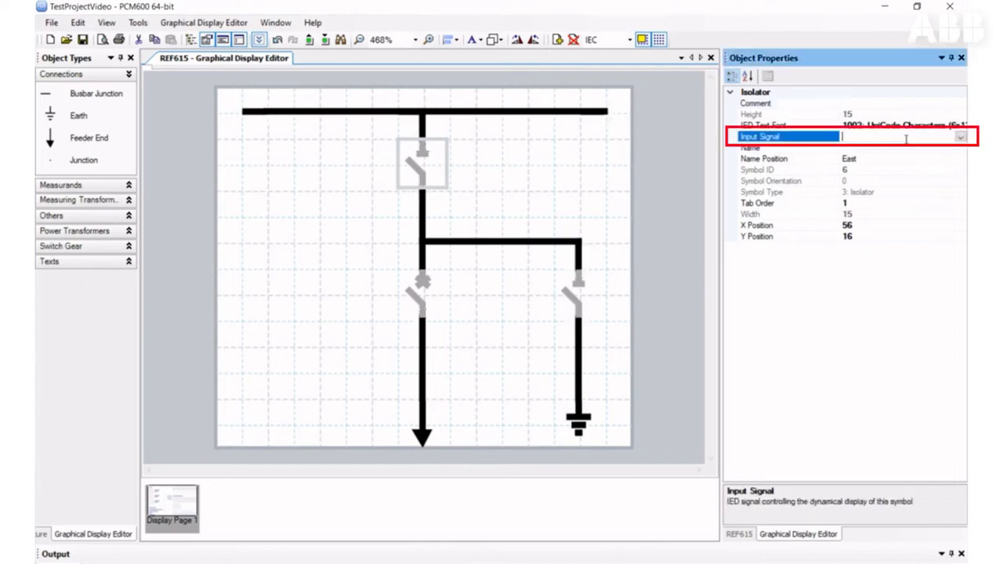
click(959, 137)
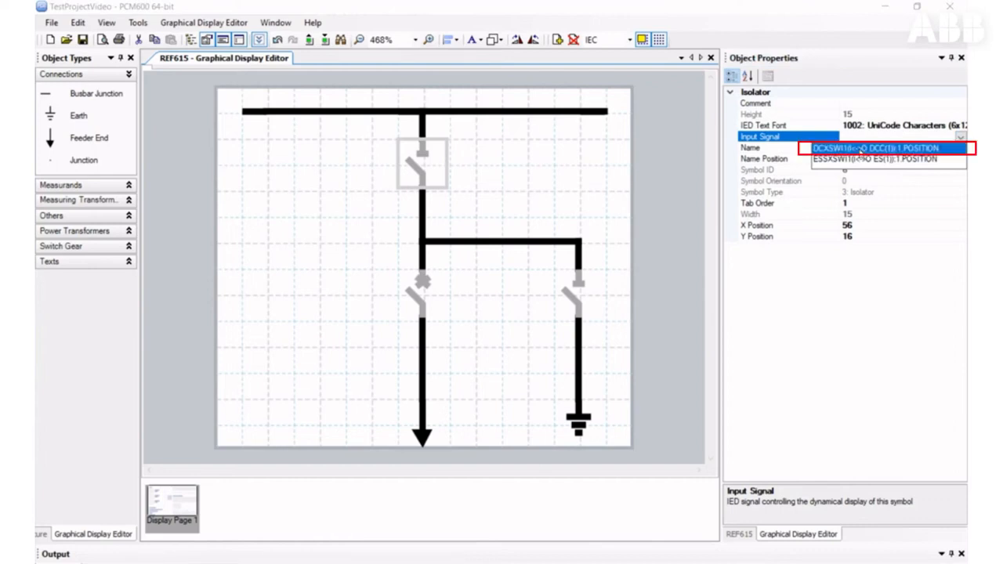
click(861, 149)
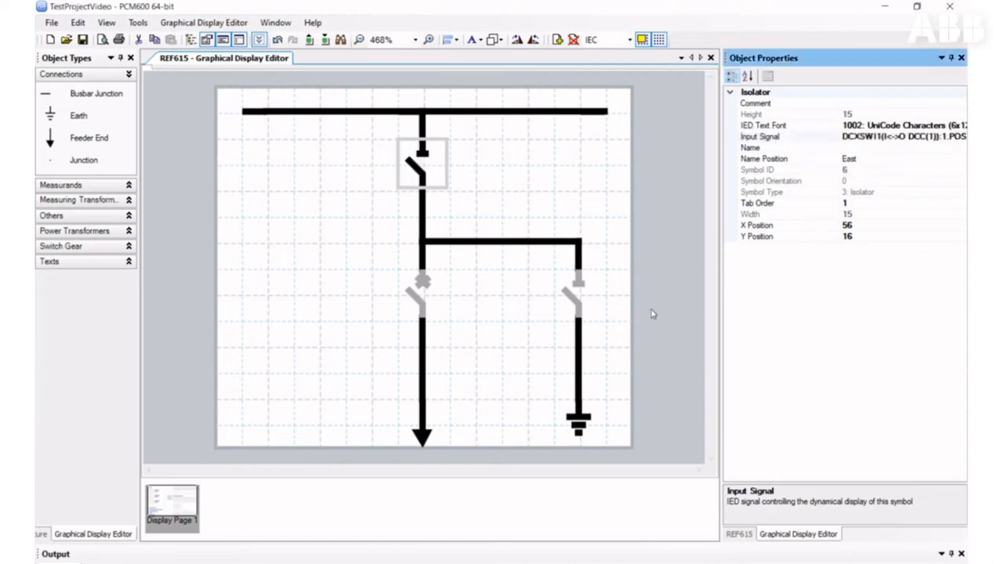
Assign the input signal CBXCBR1(I<->O CB(1)):1.POSITION to the breaker
click(440, 294)
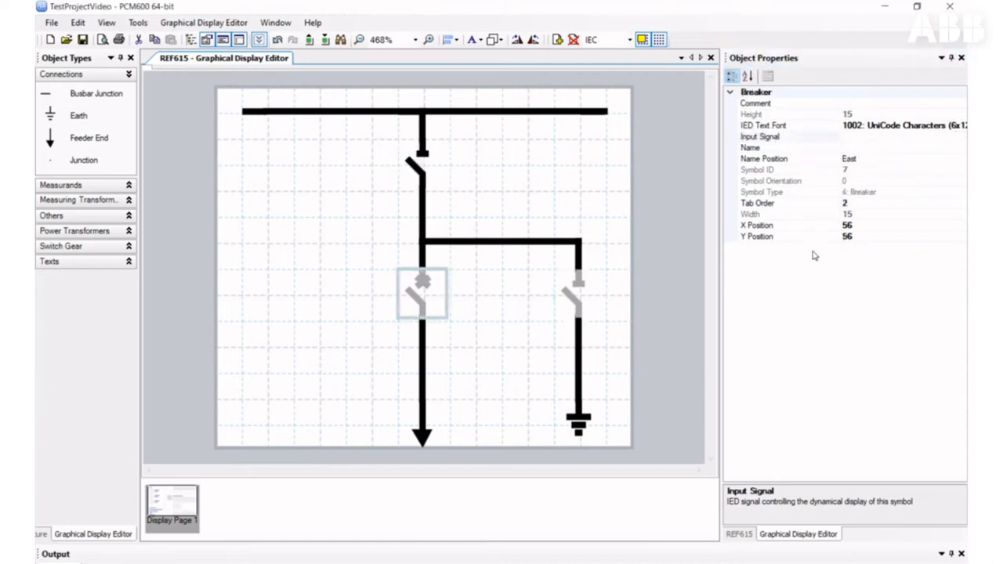
click(878, 137)
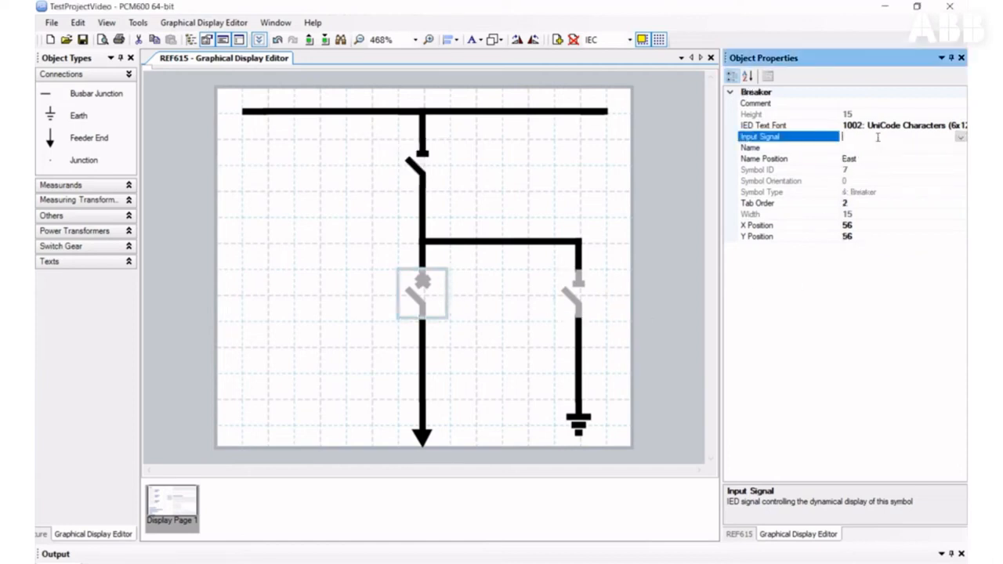
click(959, 137)
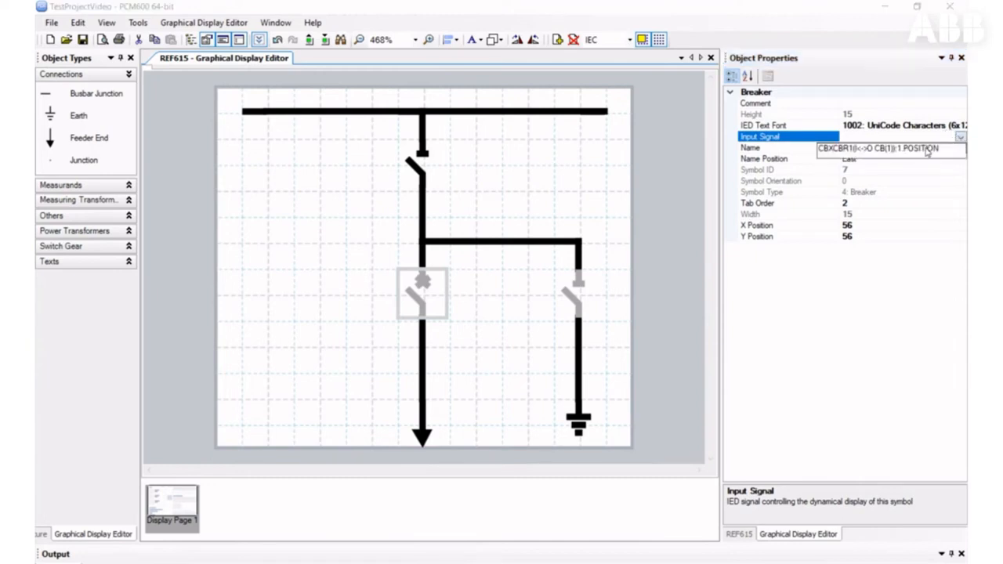
click(927, 149)
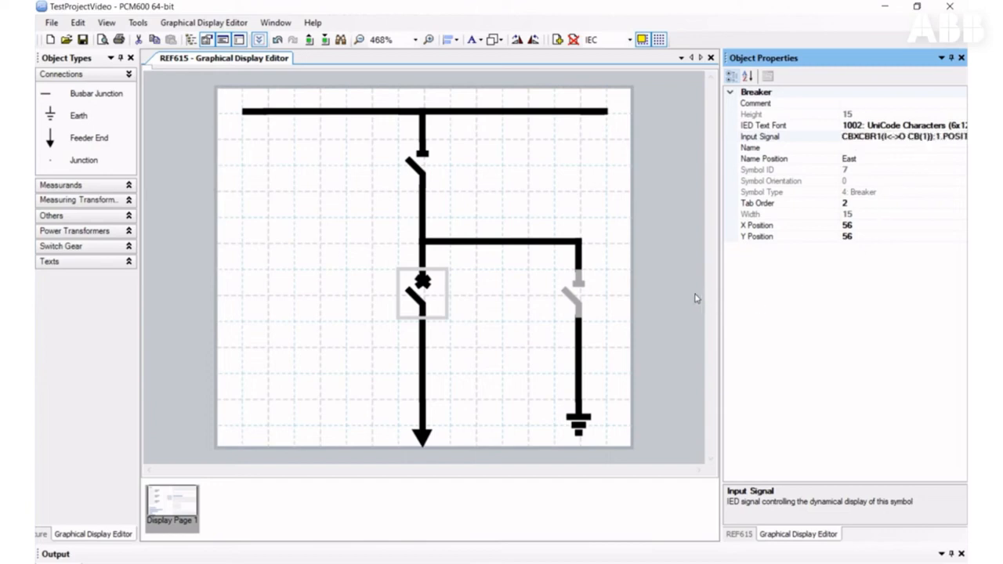
Assign the input signal ESSXSWI1(I<->O ES(1)):1.POSITION to the isolator above the earth symbol
click(565, 306)
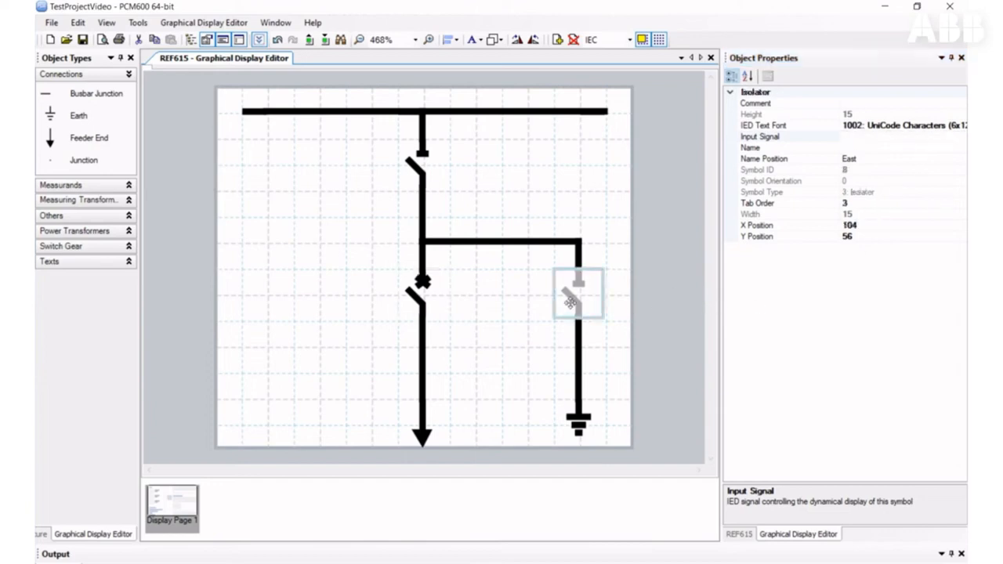
click(959, 137)
click(961, 138)
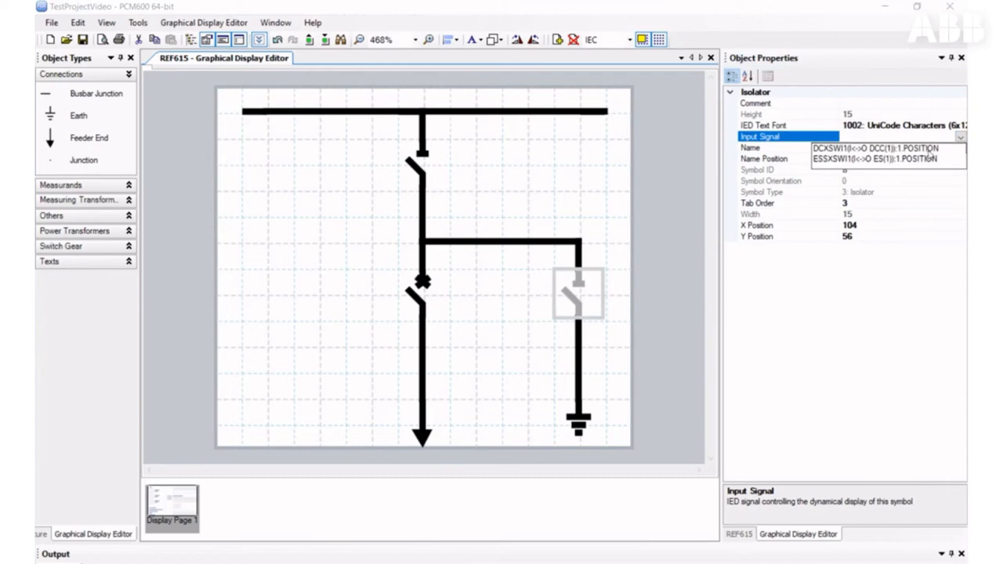
click(924, 159)
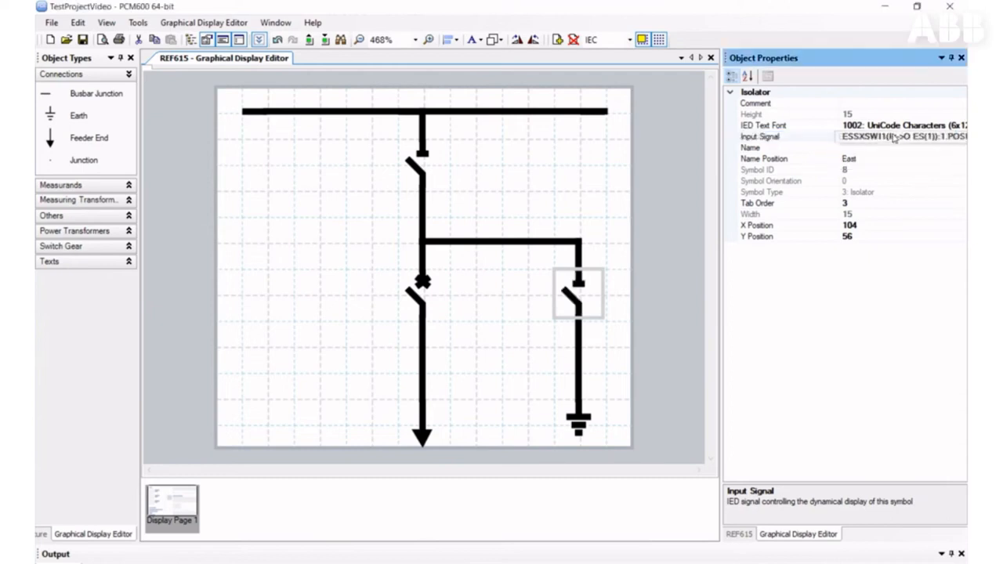
click(558, 196)
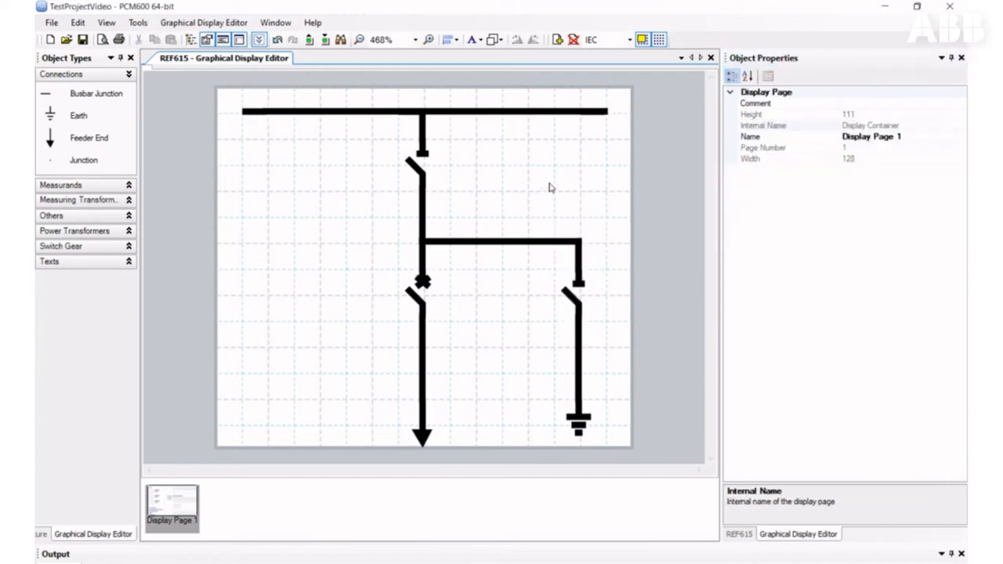
Name the isolator below the busbar DC and set its name position to West
click(443, 174)
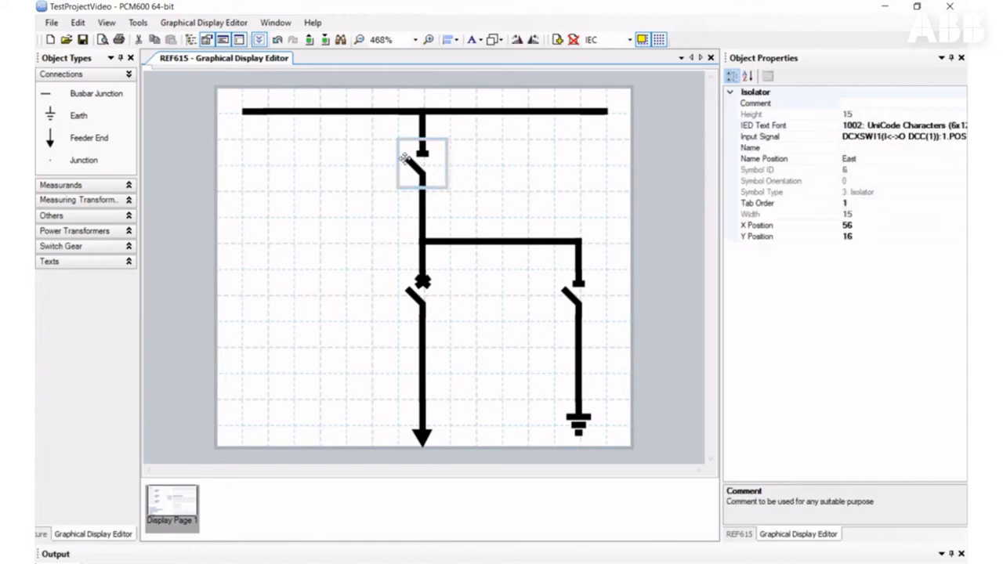
click(860, 149)
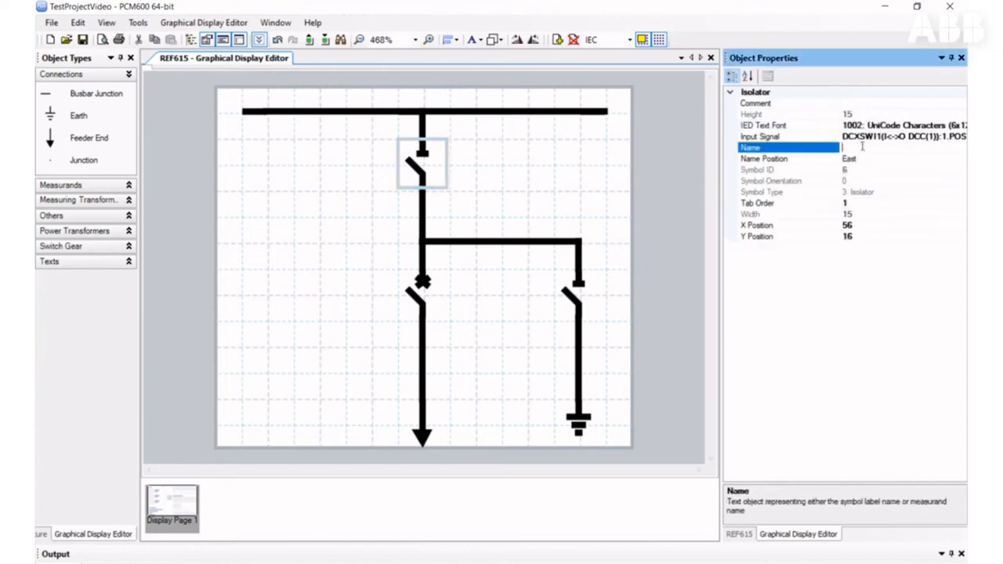
text(DC)
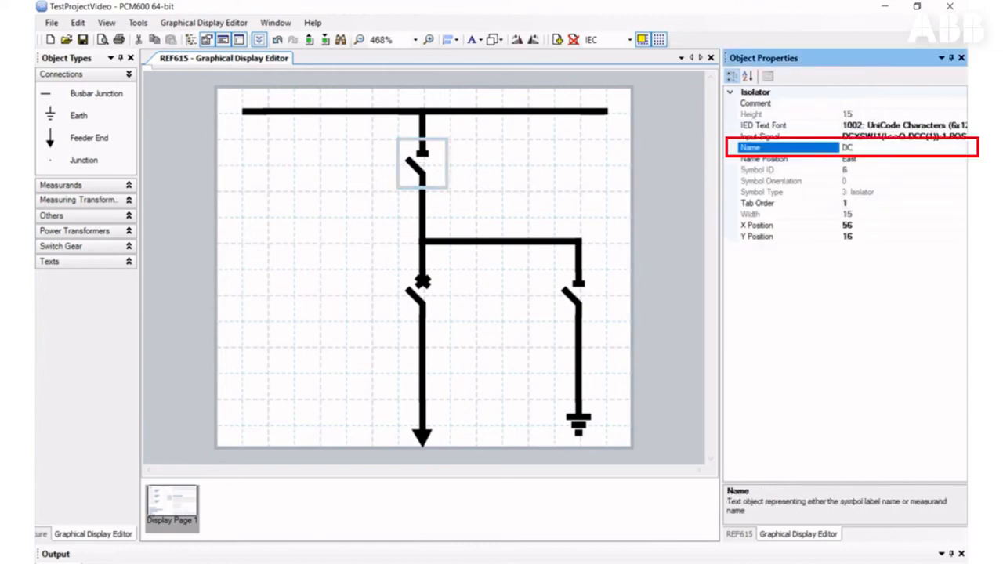
click(597, 174)
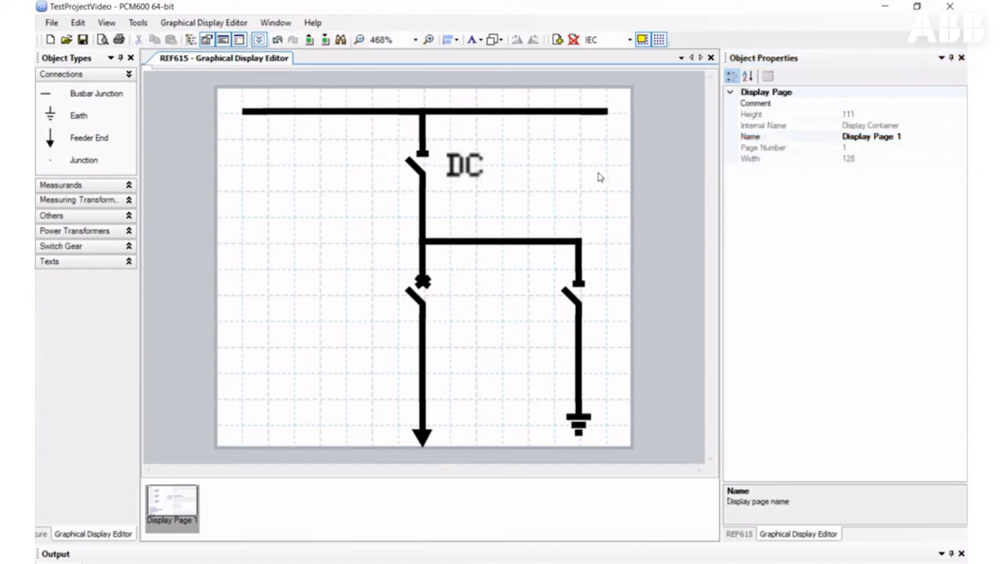
click(432, 176)
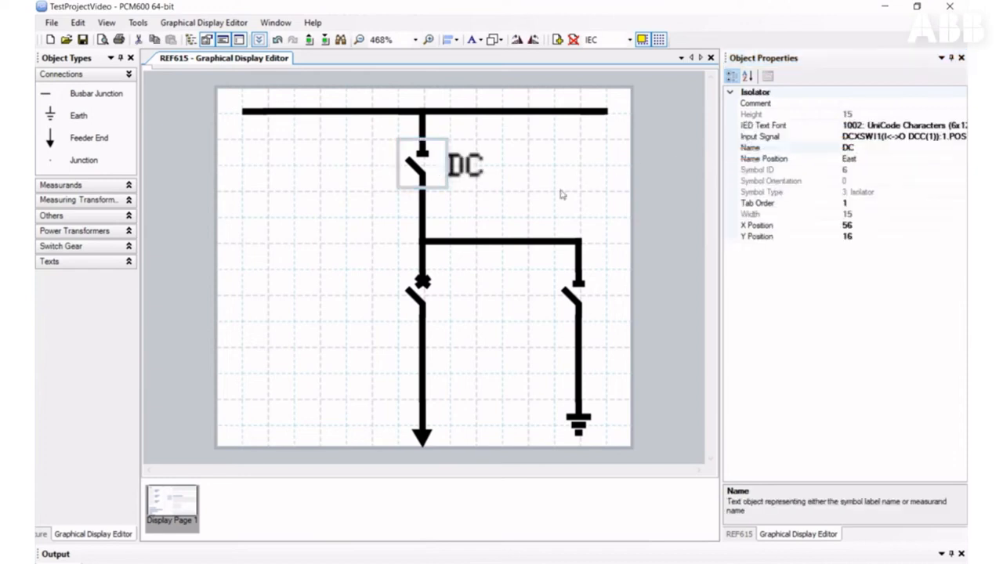
click(868, 159)
click(959, 159)
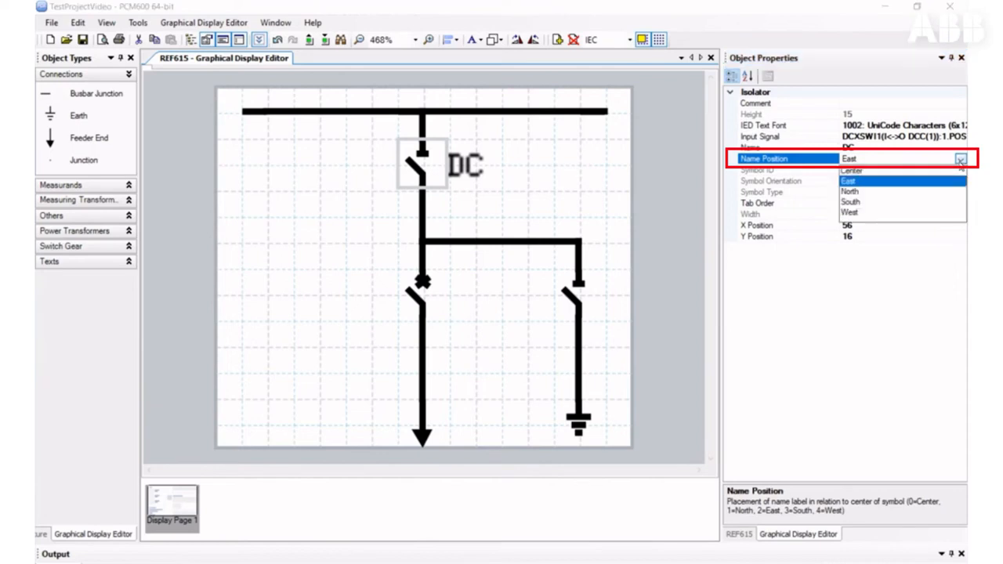
click(861, 213)
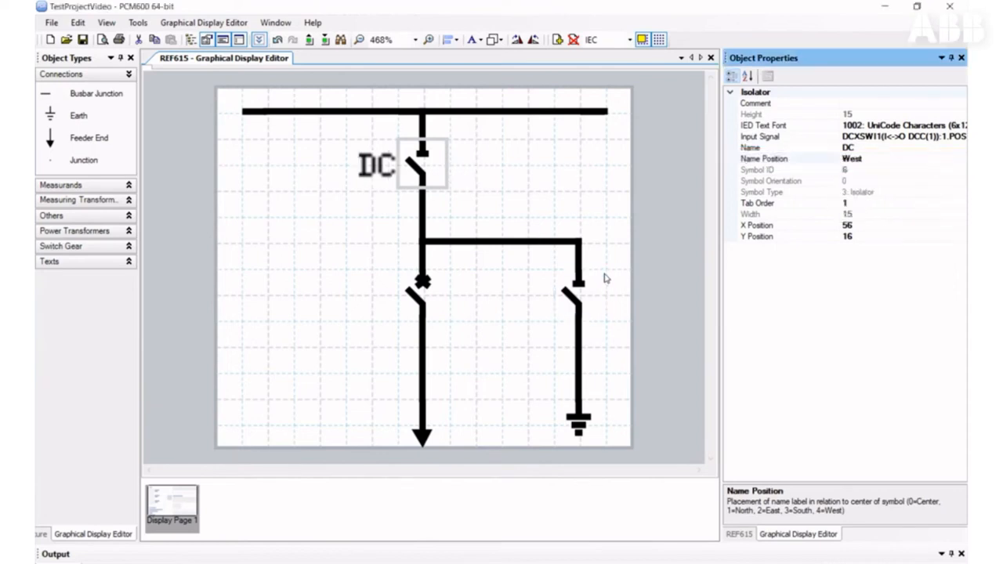
Name the breaker CB and set its name position to West
click(420, 292)
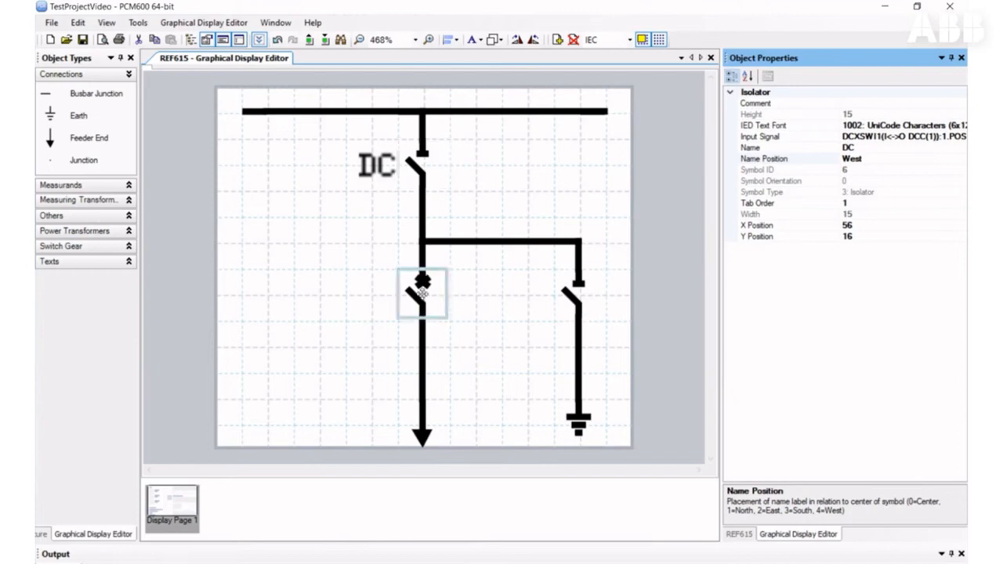
click(887, 148)
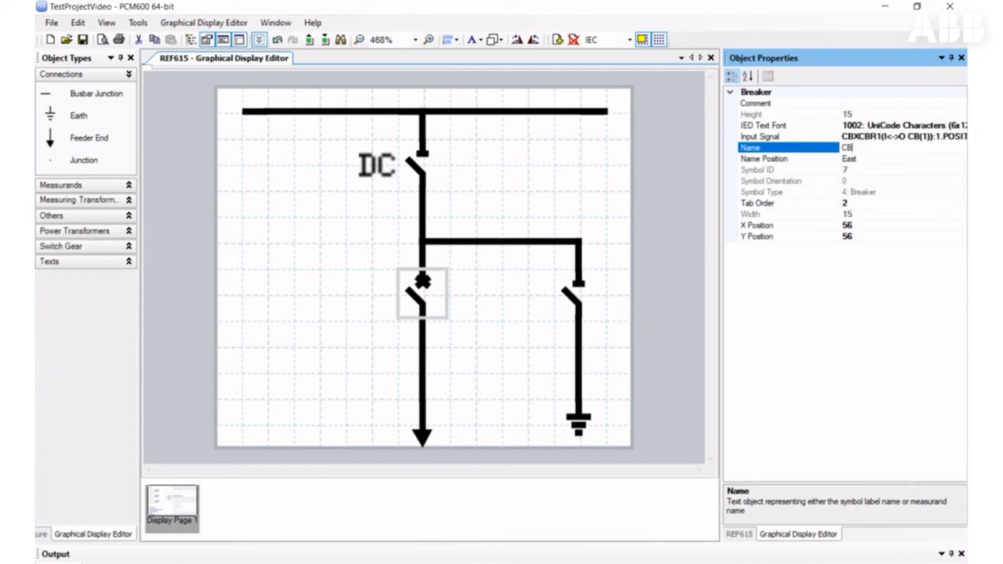
click(881, 159)
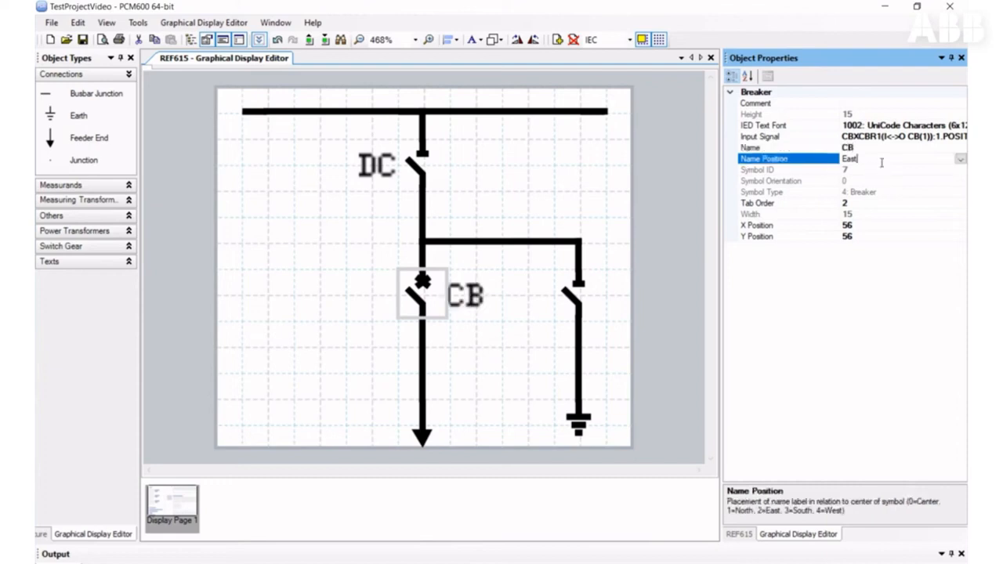
click(962, 159)
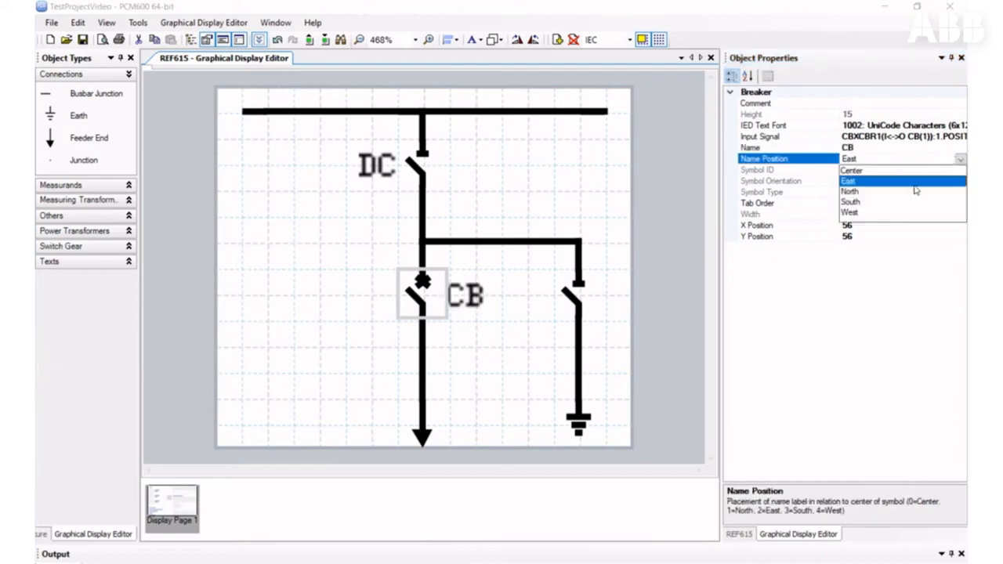
click(850, 213)
click(536, 334)
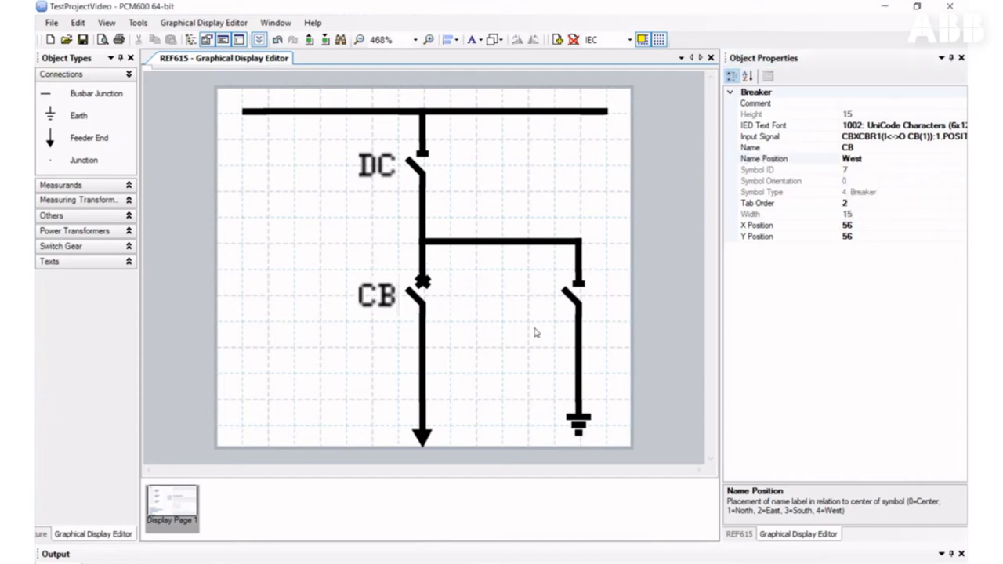
Name the isolator above the earth symbol ES and set its name position to West
click(591, 295)
click(870, 148)
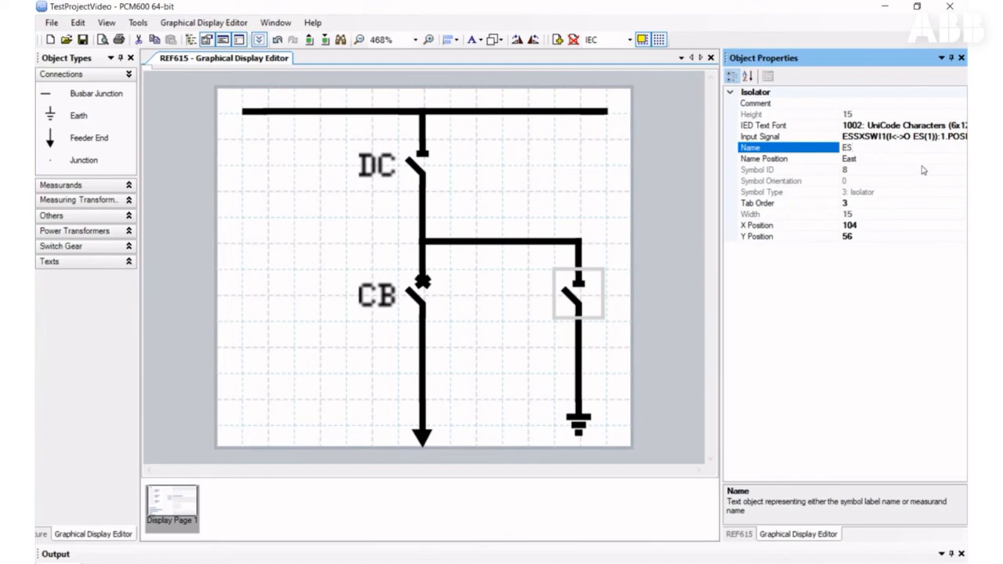
key(Return)
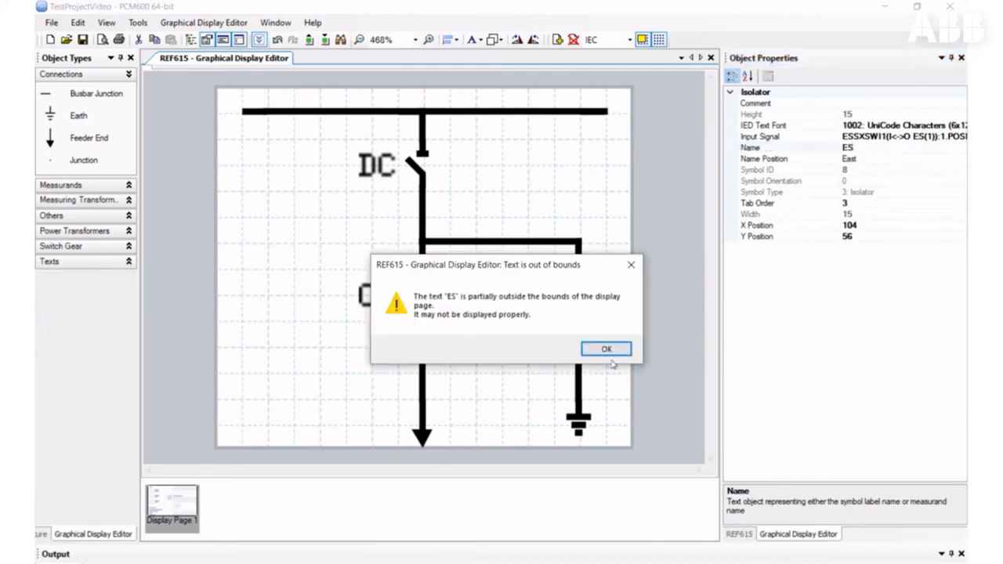
click(606, 349)
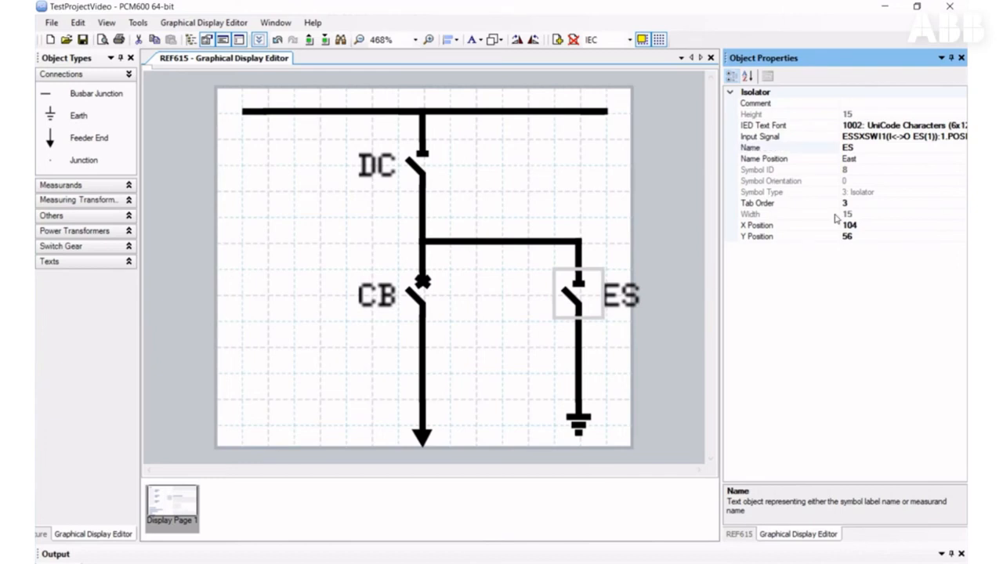
click(919, 160)
click(959, 159)
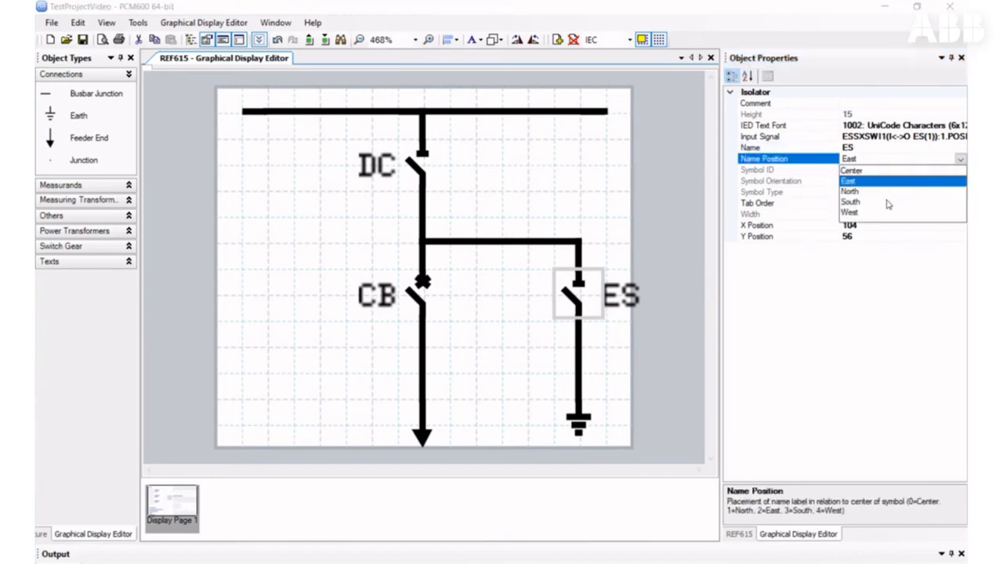
click(868, 212)
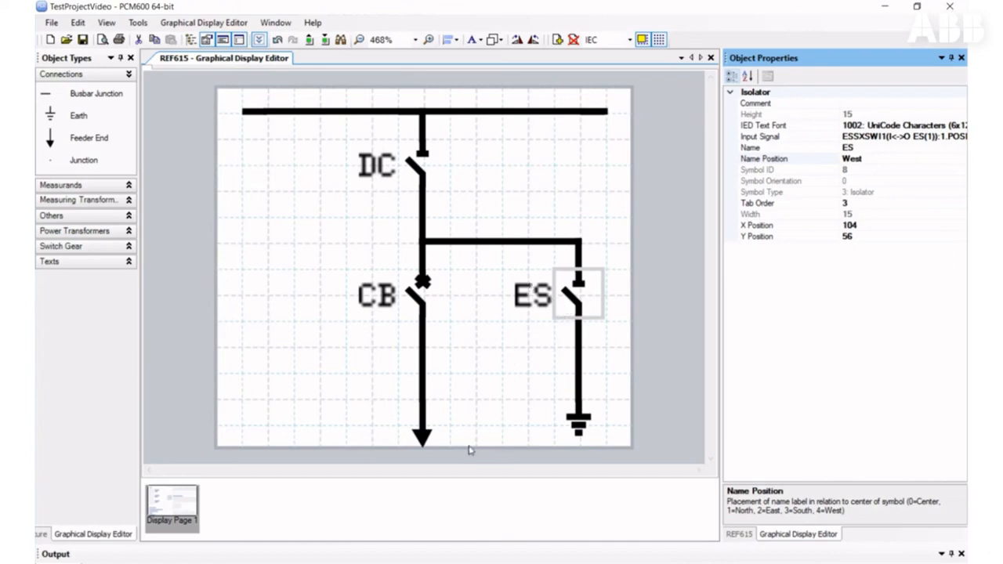
Move the whole vertical feeder column, from the busbar junction through DC and CB to the feeder end, one grid square towards the ES branch
drag(451, 456, 333, 140)
mouse_move(407, 150)
mouse_down()
mouse_move(453, 157)
mouse_move(417, 155)
mouse_up()
drag(382, 88, 510, 529)
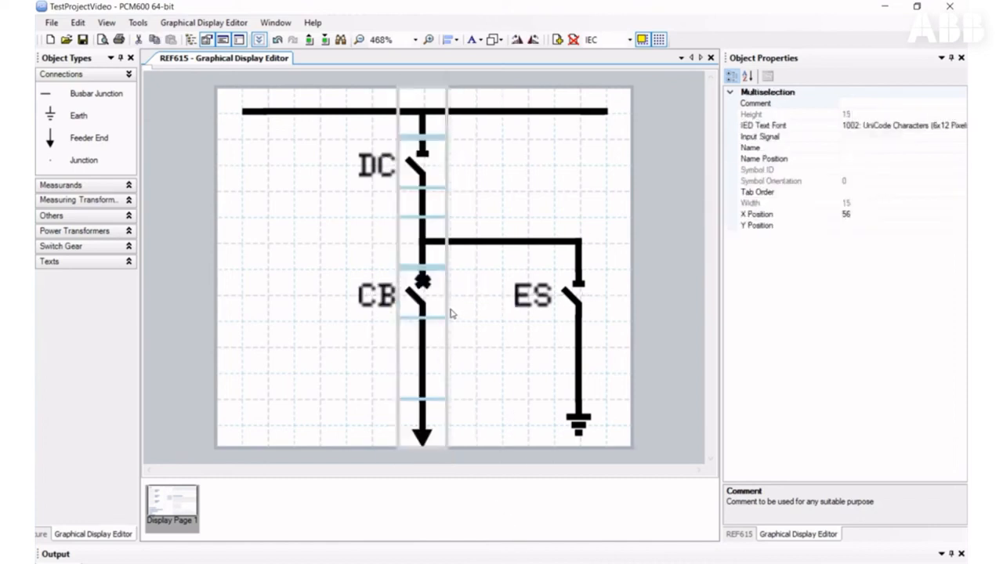
drag(431, 292, 478, 298)
click(504, 347)
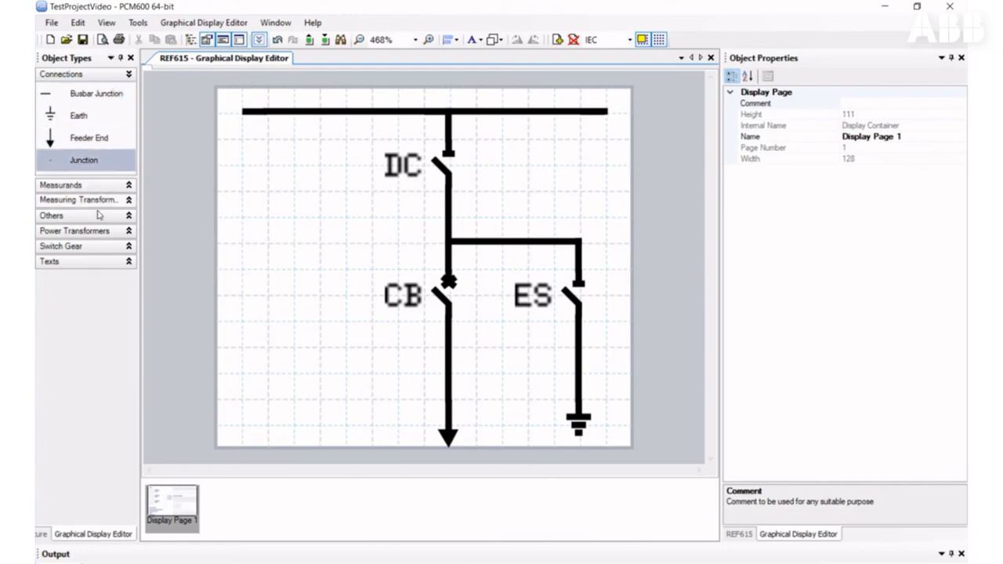
Examine the symbols offered in the Measurands, Measuring Transformers, Others and Power Transformers object groups
click(68, 186)
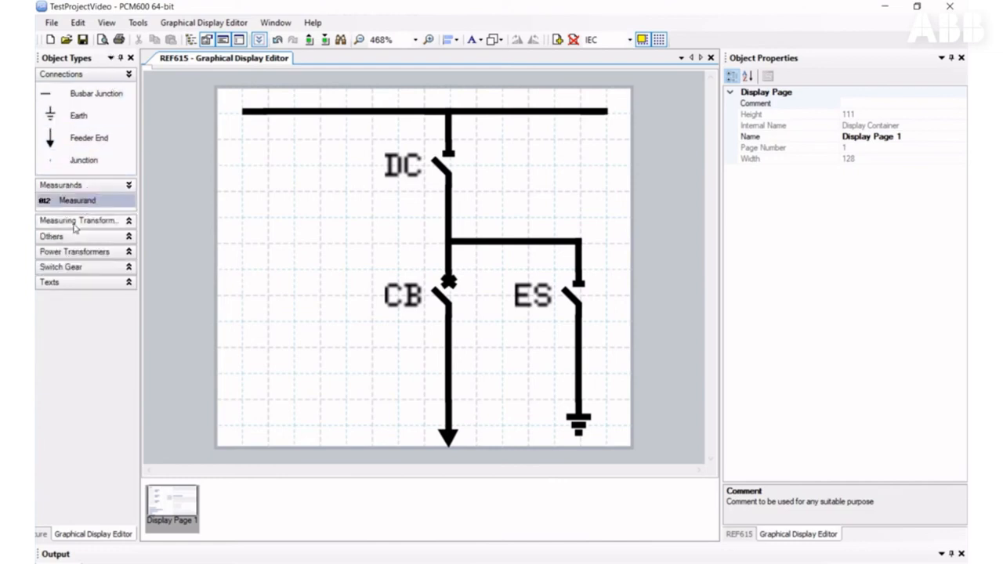
click(75, 224)
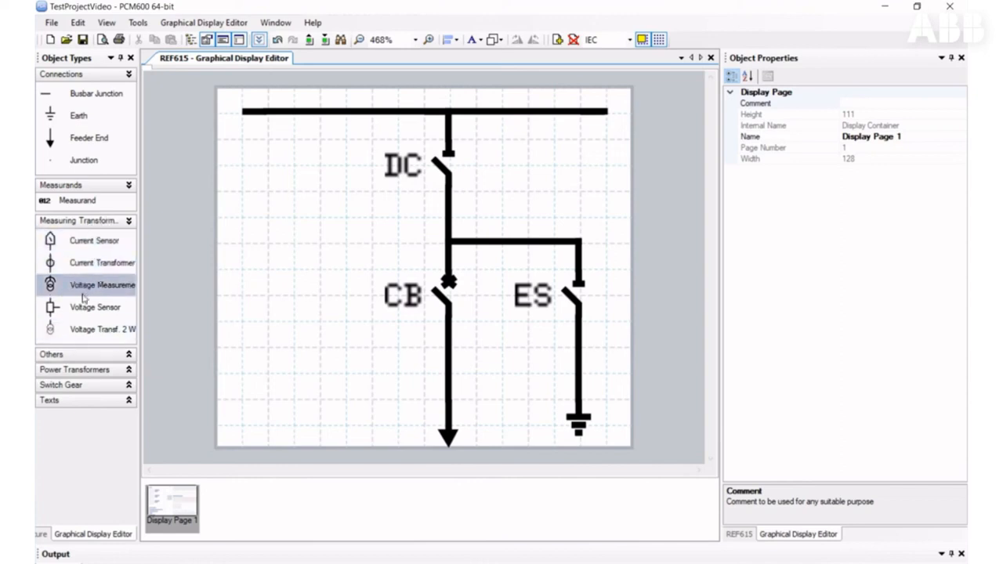
click(102, 356)
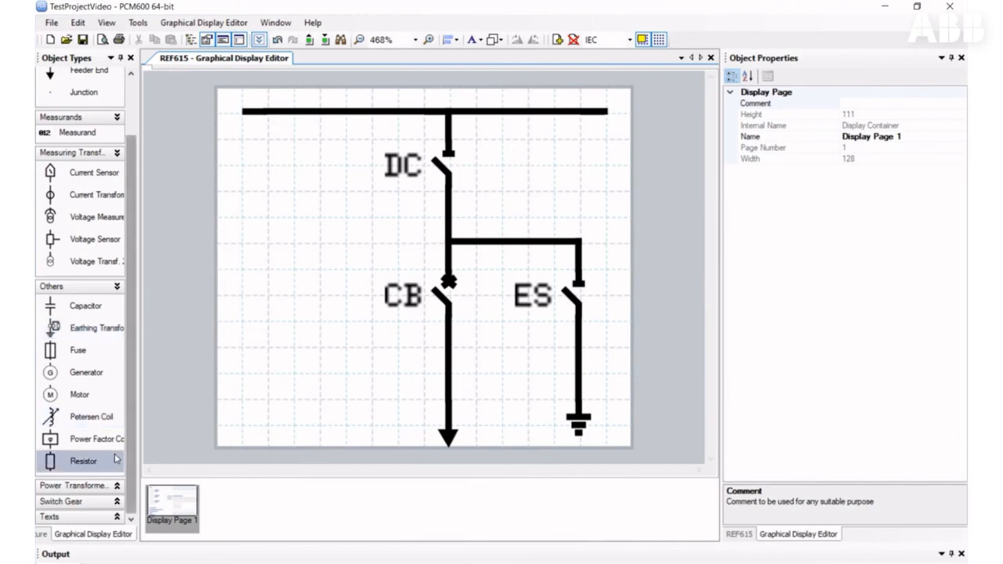
click(81, 486)
scroll(78, 392, down, 3)
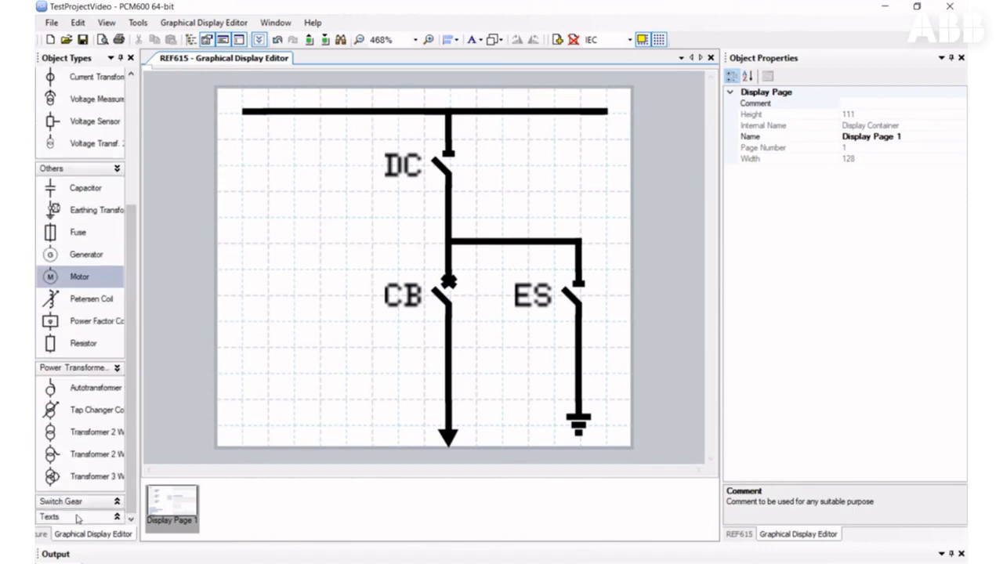
Examine the symbols offered in the Texts object group
click(117, 514)
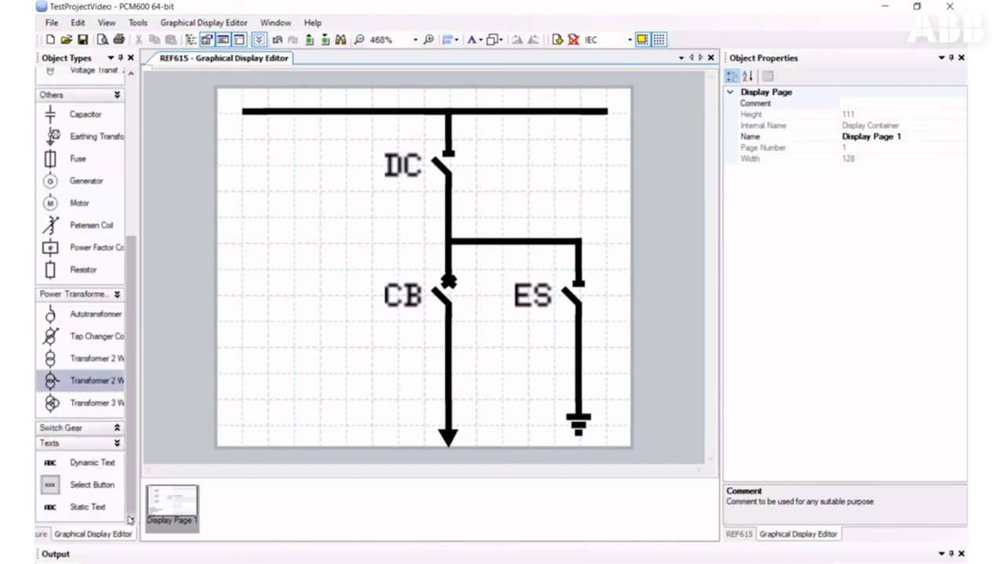
drag(92, 490, 92, 500)
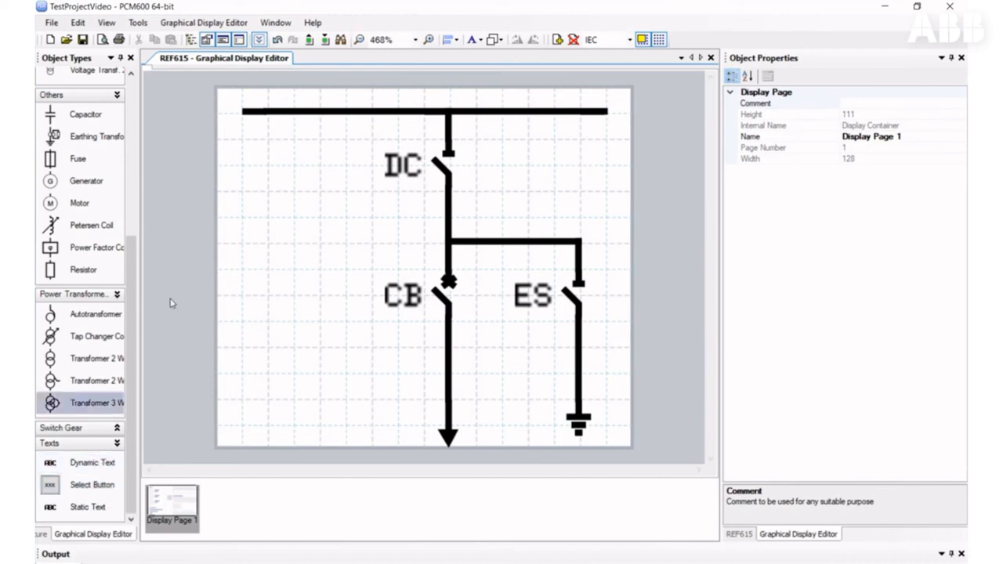
Place a measurand beside the feeder between DC and CB and name it IL1
scroll(94, 235, up, 5)
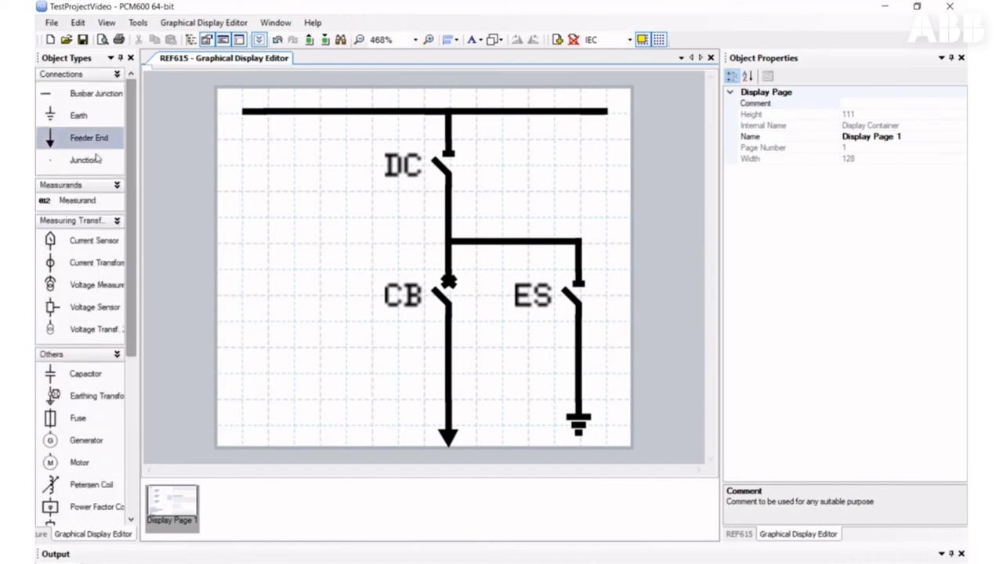
drag(77, 200, 235, 207)
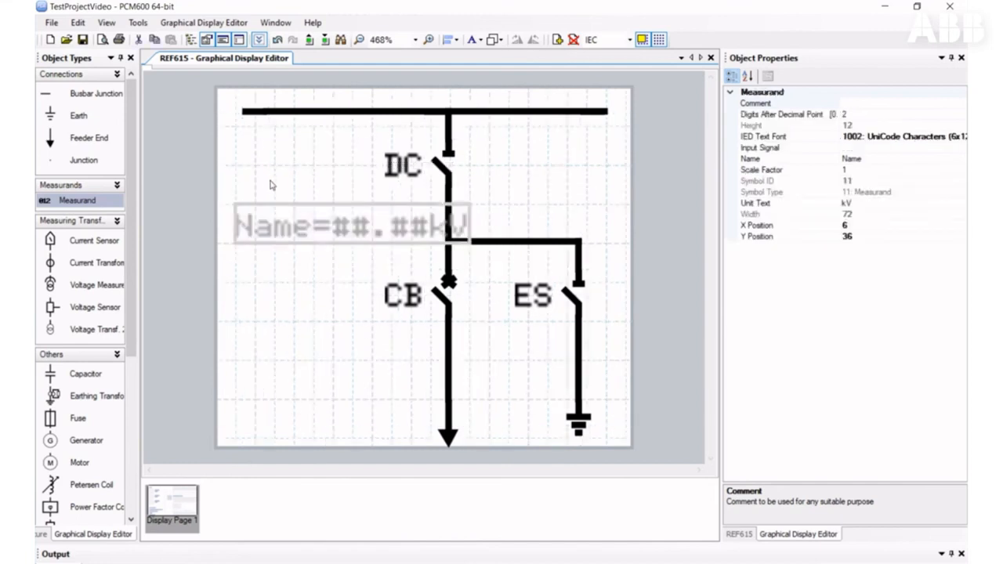
click(899, 157)
click(902, 148)
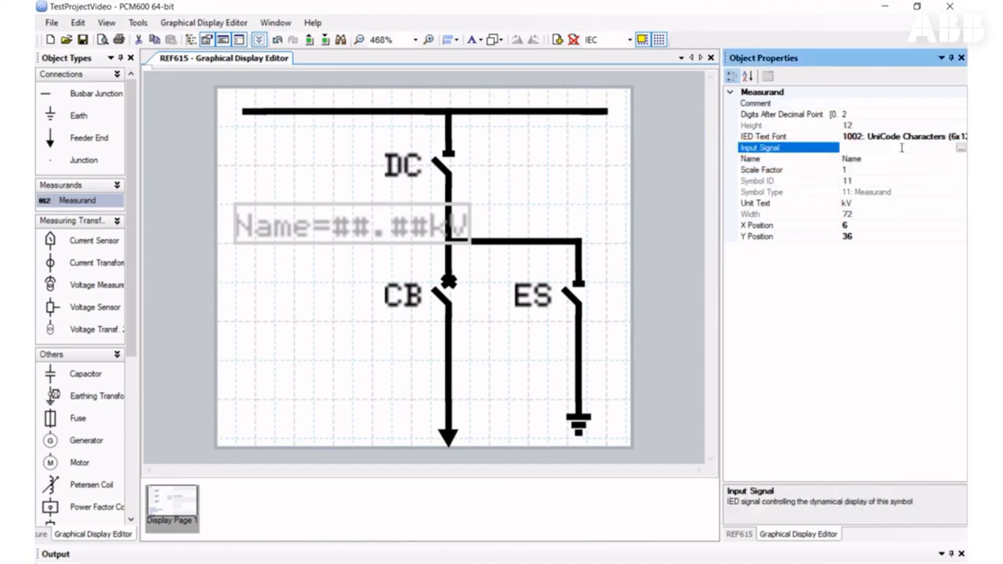
click(881, 156)
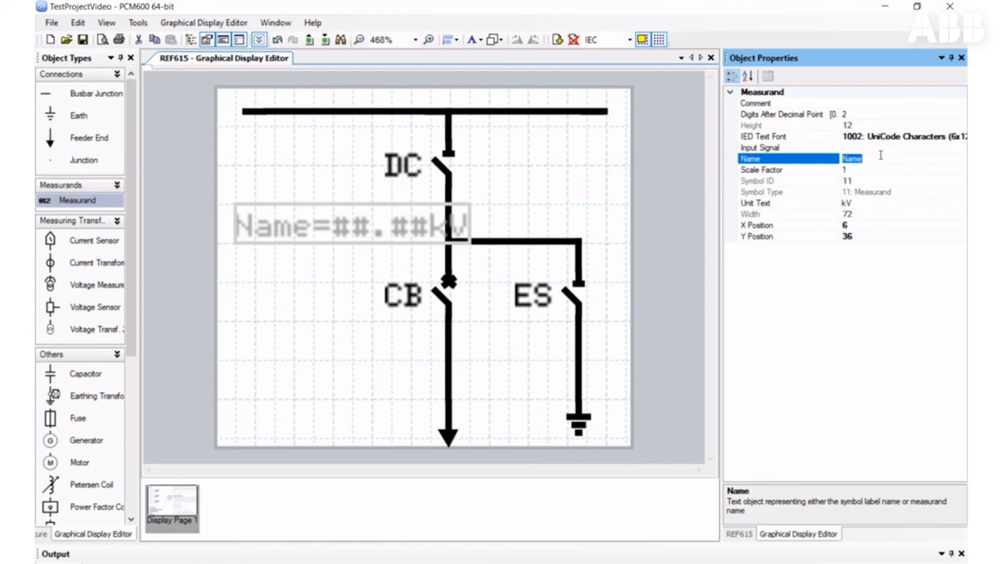
text(IL1)
Assign the IL1-A signal of function block CMMXU1 as the IL1 measurand's input signal
click(883, 150)
click(966, 149)
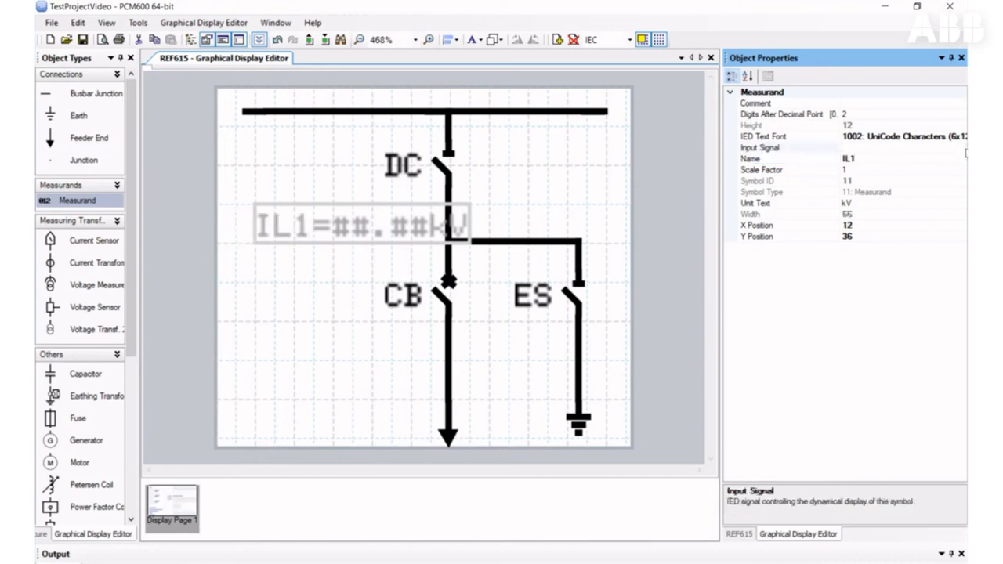
click(962, 152)
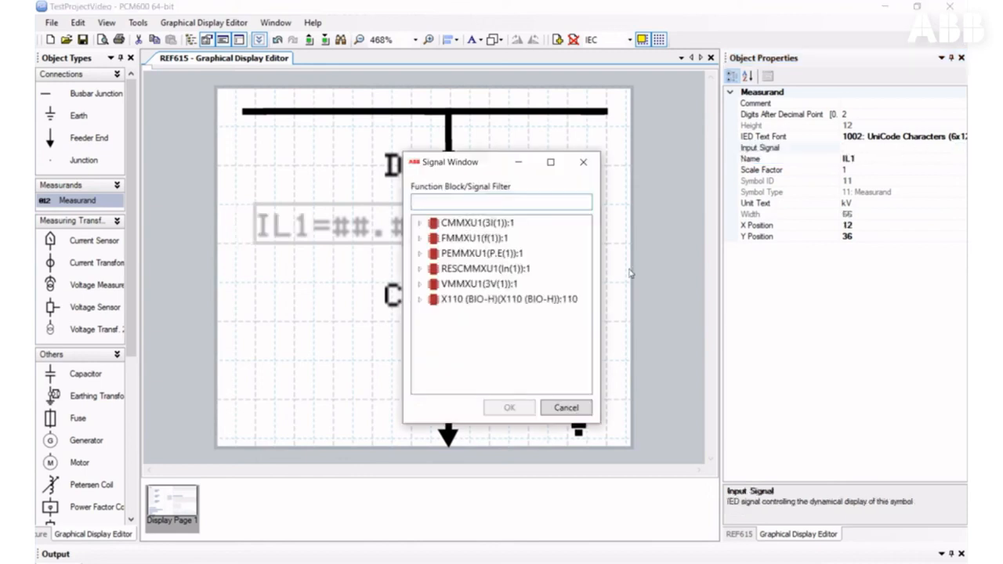
click(419, 223)
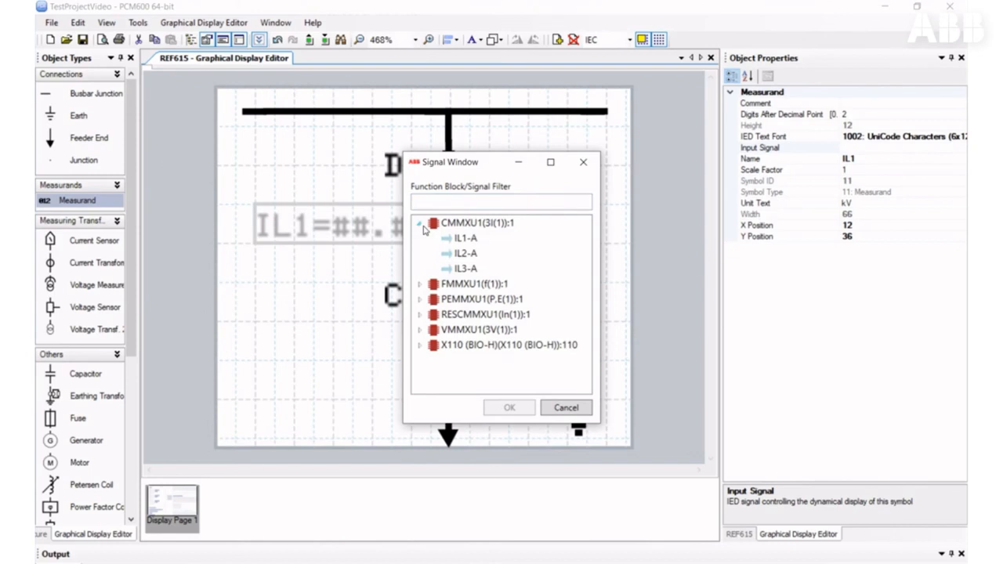
click(463, 239)
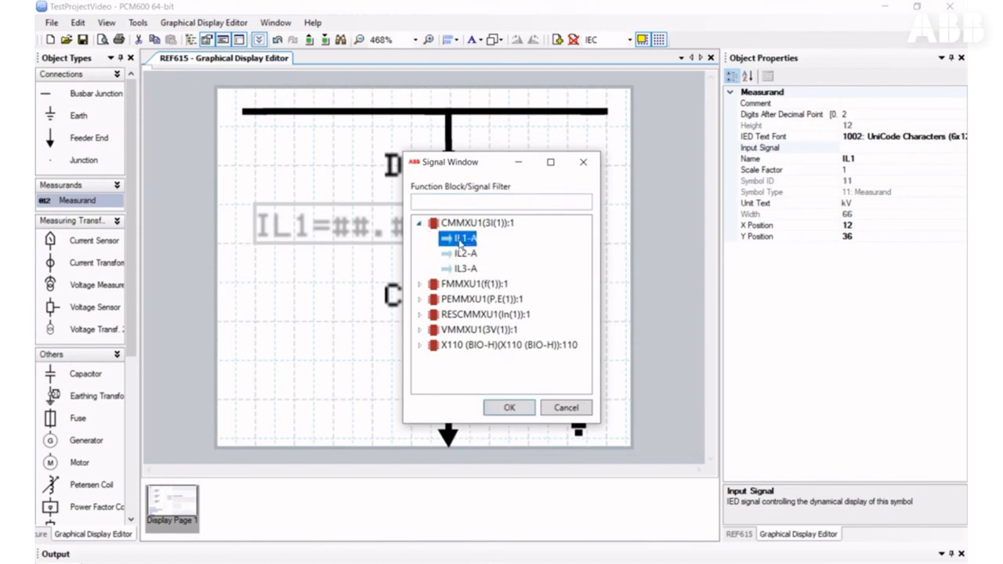
click(520, 412)
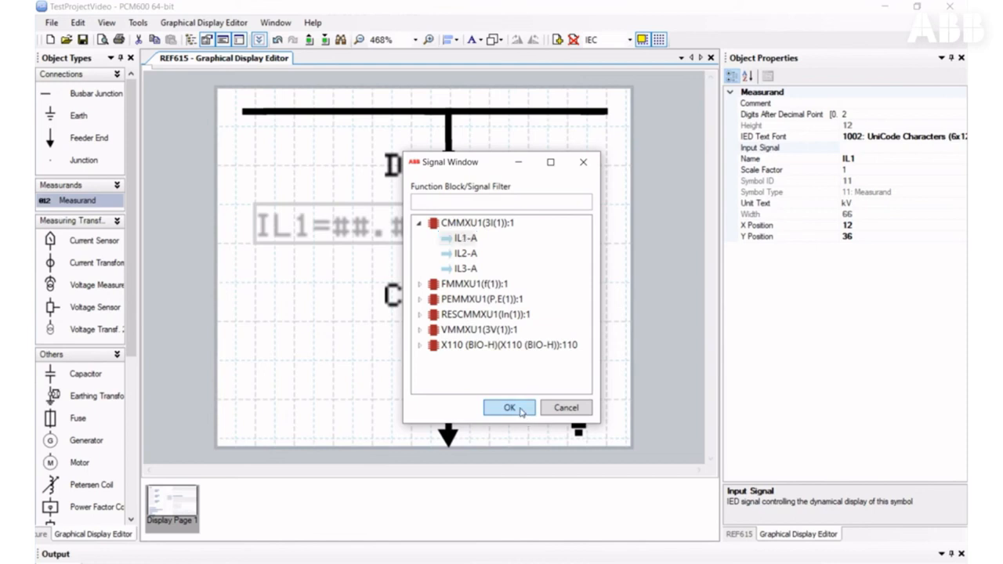
Set the IL1 measurand's unit text to A and its digits after the decimal point to 1
click(861, 203)
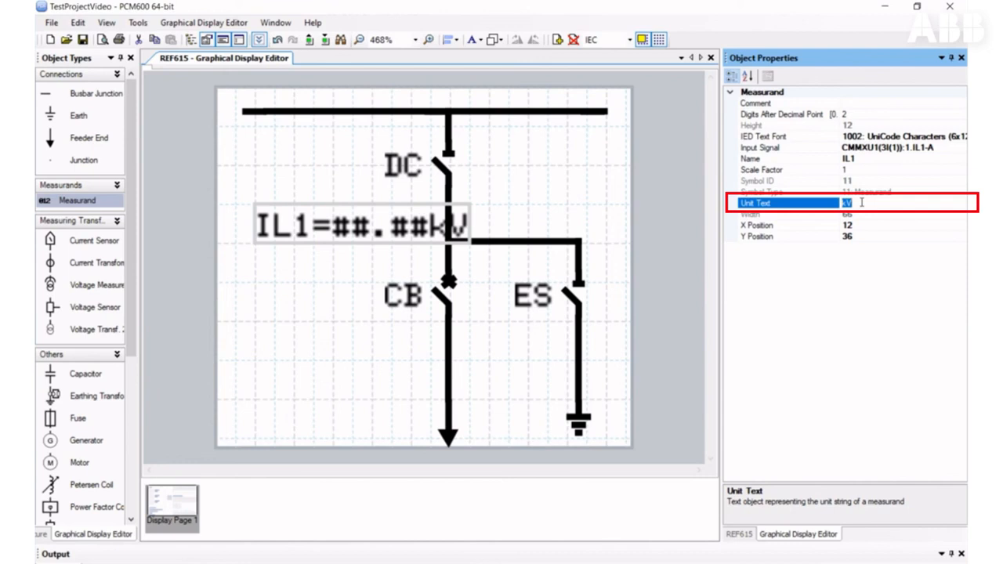
text(A)
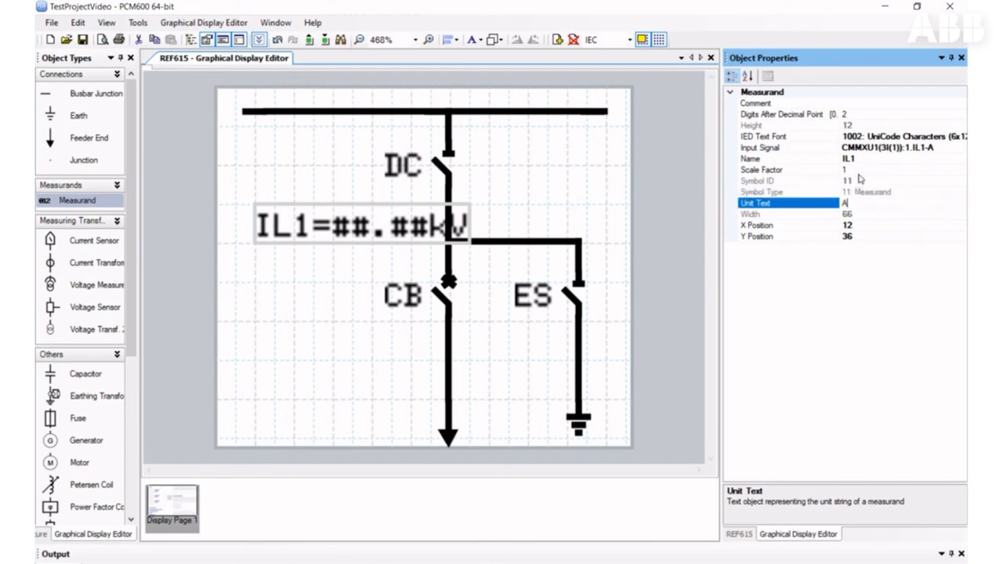
click(868, 227)
click(862, 113)
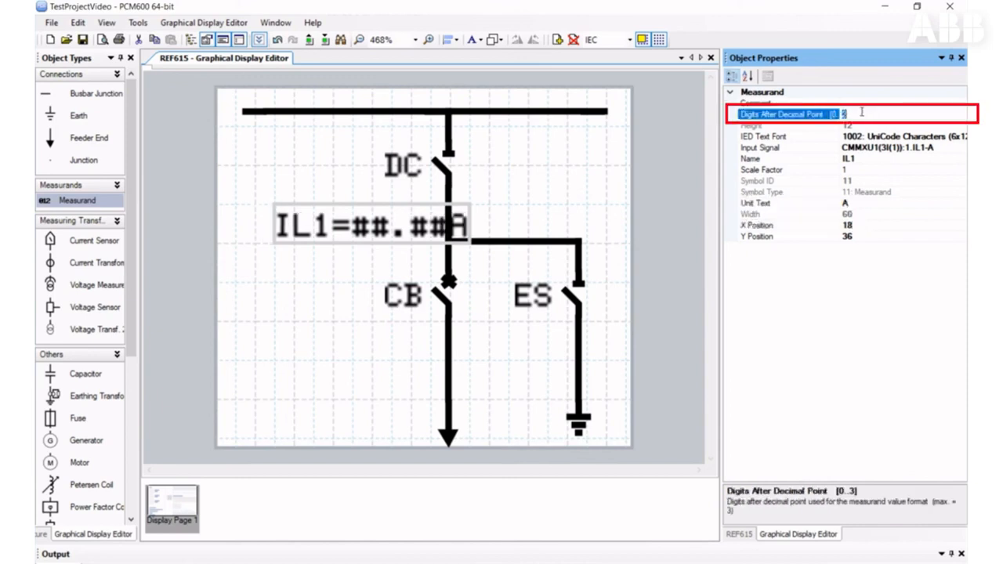
text(1)
click(345, 270)
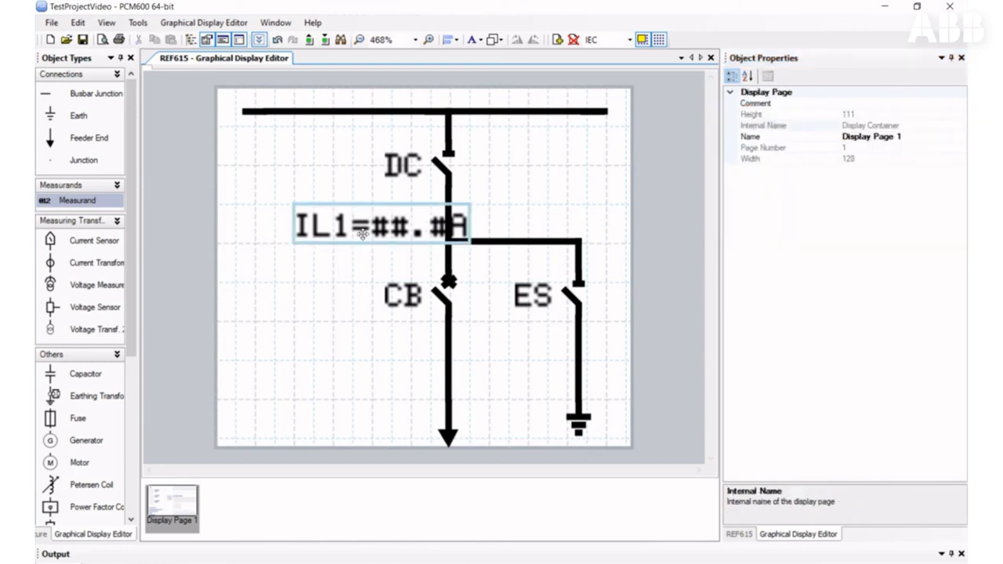
Move the IL1 measurand clear of the feeder line to X position 6 and save the display configuration
drag(363, 234, 307, 232)
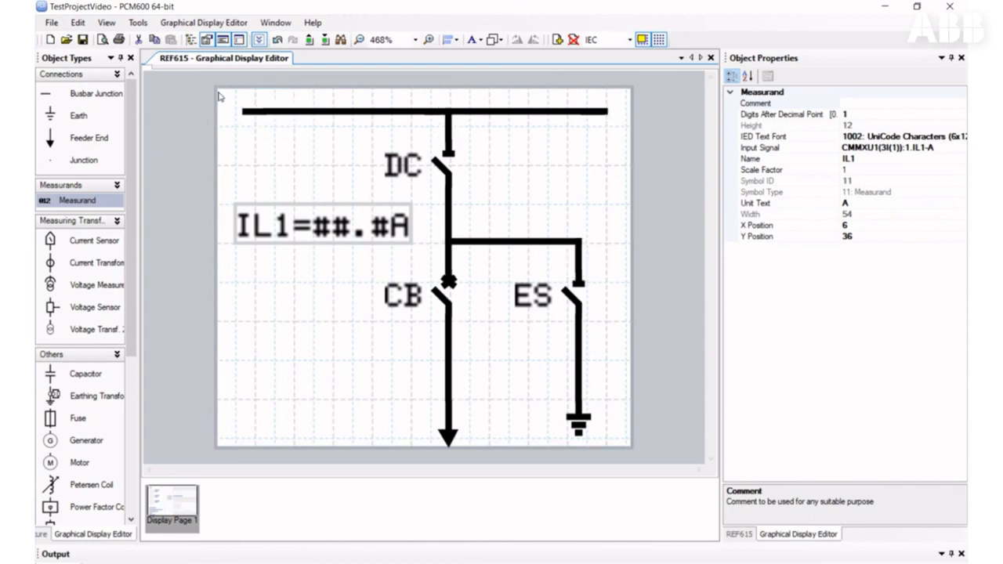
click(81, 39)
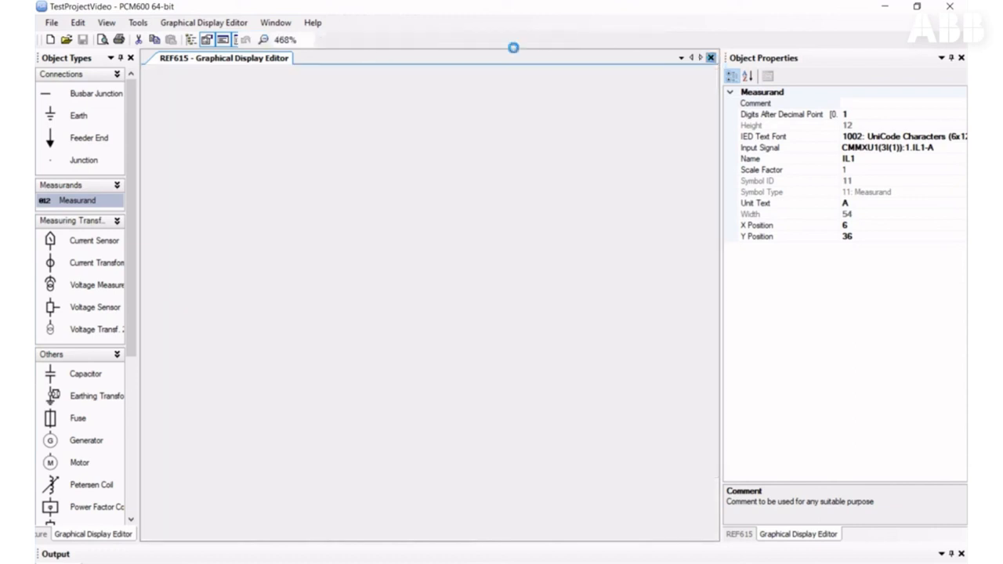
Close the Graphical Display Editor and bring up the available commands for REF615 in the project's plant structure
click(710, 58)
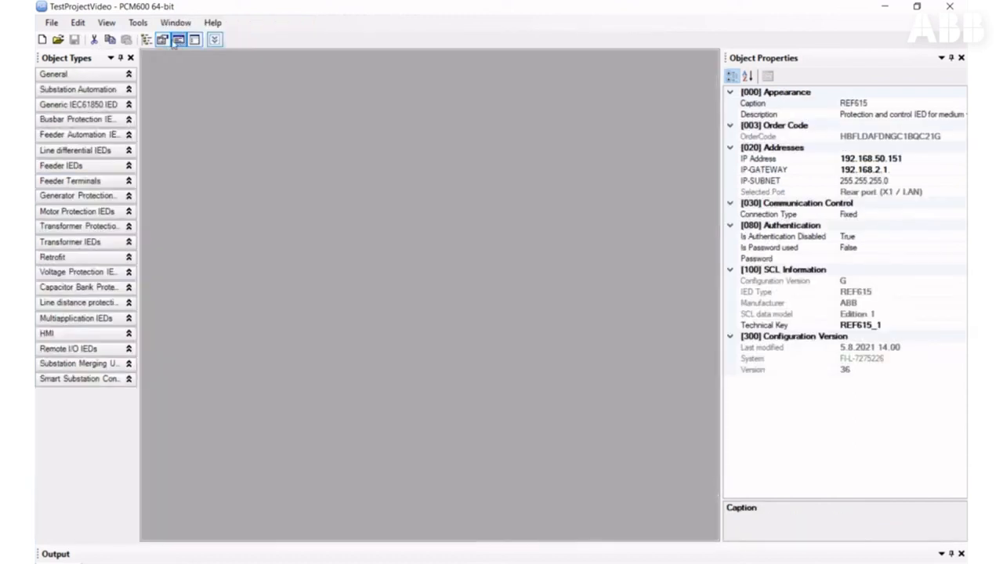
click(145, 39)
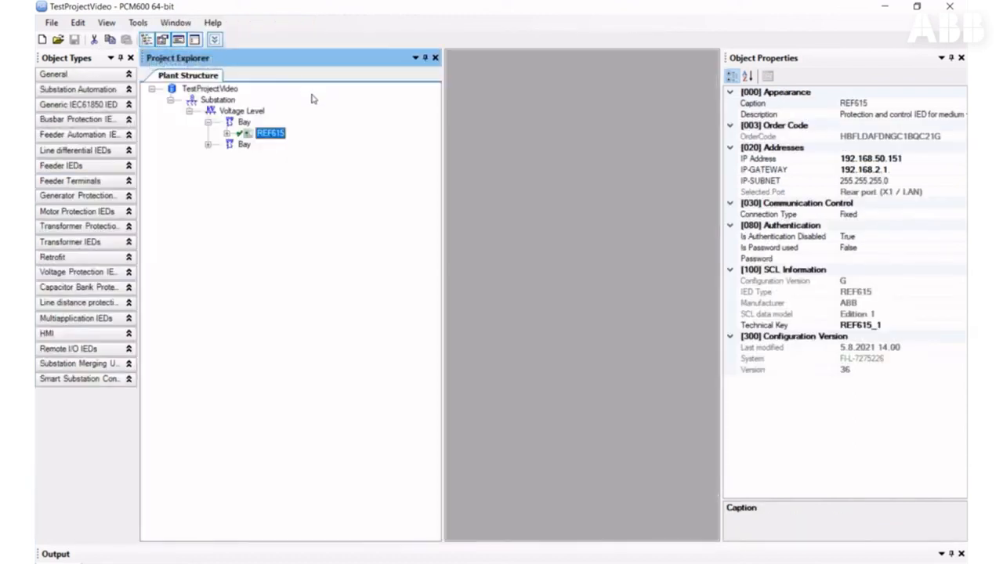
right_click(272, 135)
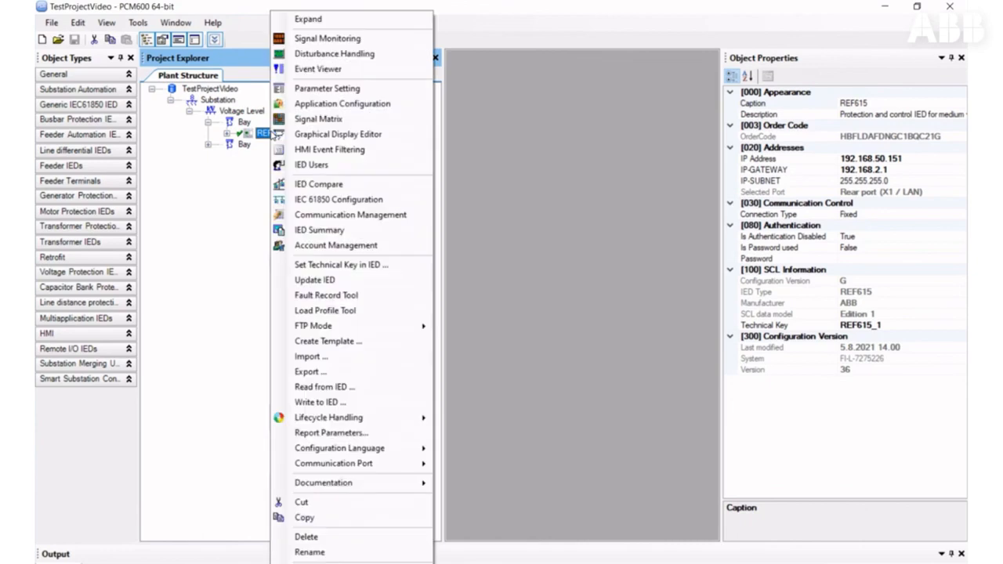